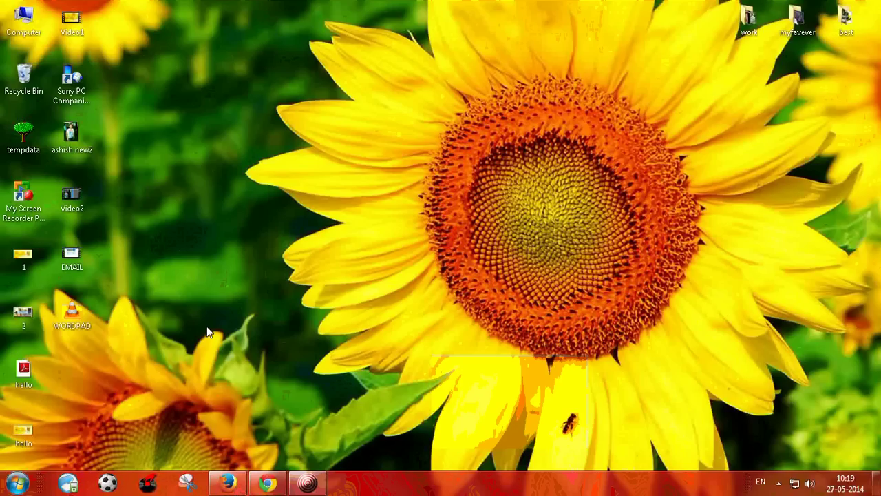
View the sample banner image 1 from the desktop up close, and close it again.
click(24, 256)
key(Return)
scroll(333, 356, up, 3)
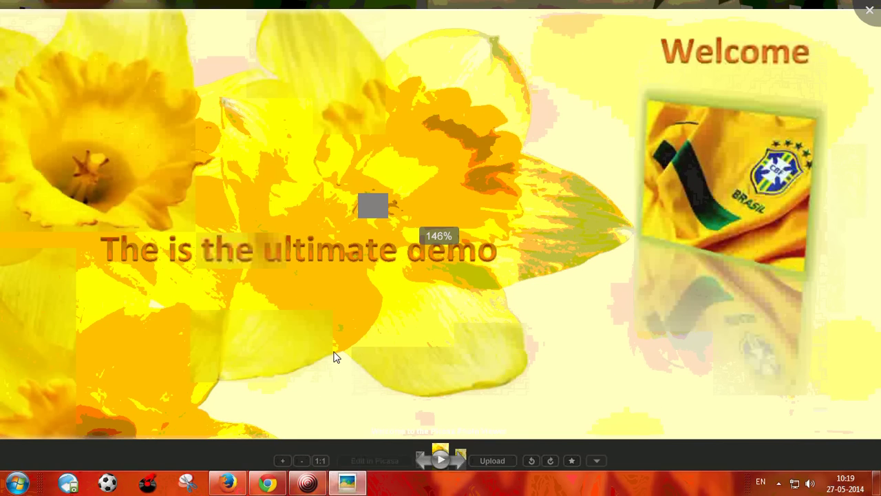
scroll(333, 356, down, 3)
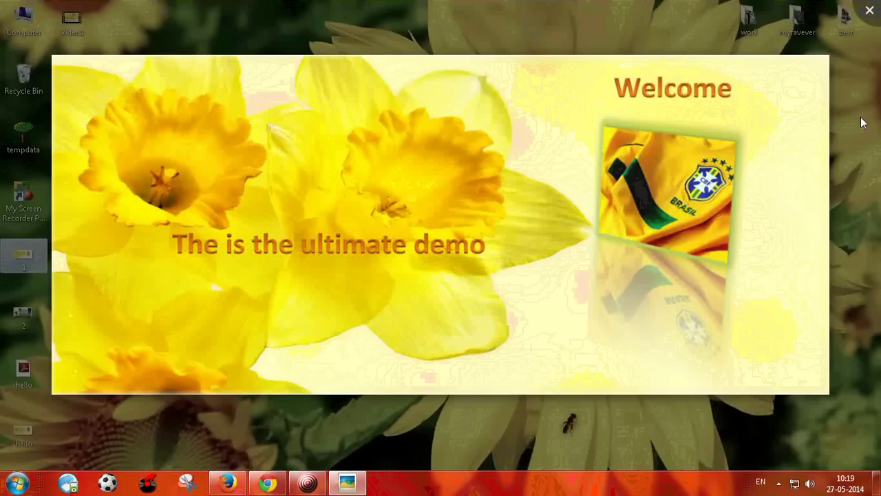
click(869, 10)
Find and launch Microsoft Word 2010 and maximize its blank document.
key(super)
text(WORD)
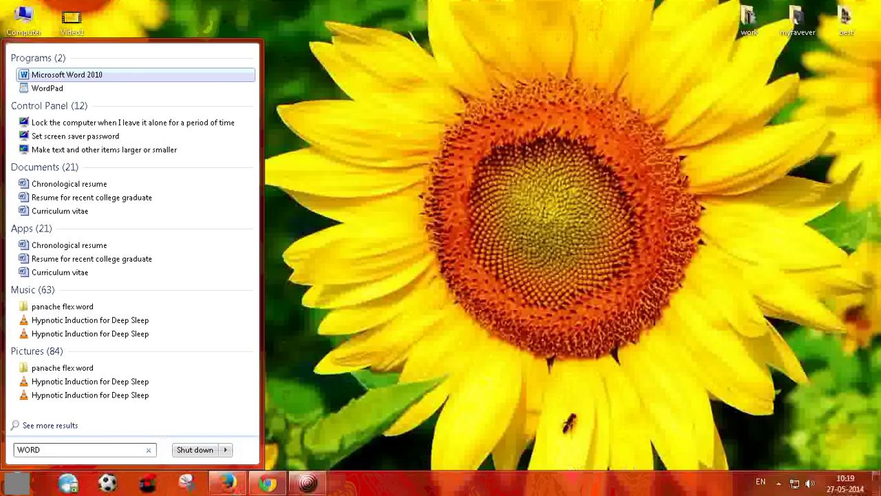
key(Return)
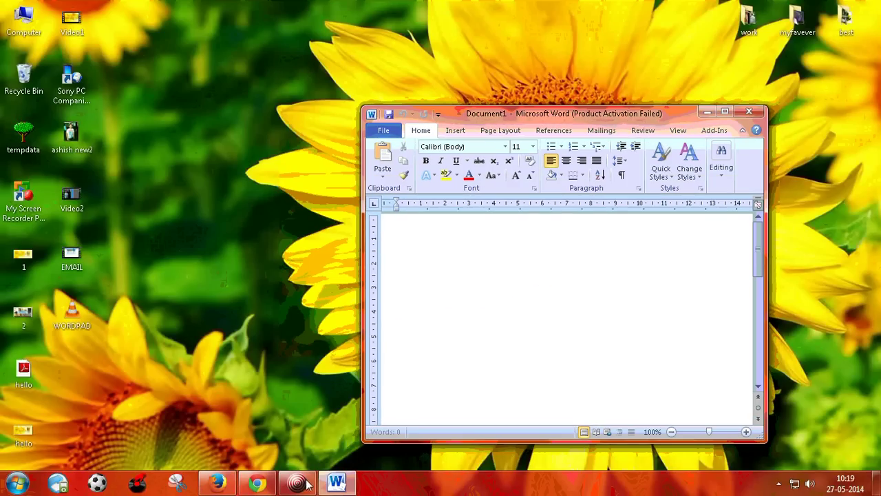
click(724, 112)
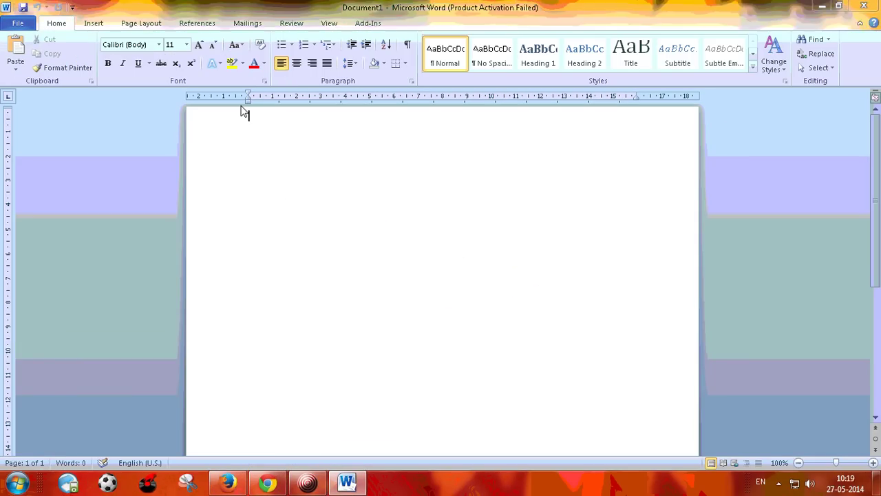
click(586, 98)
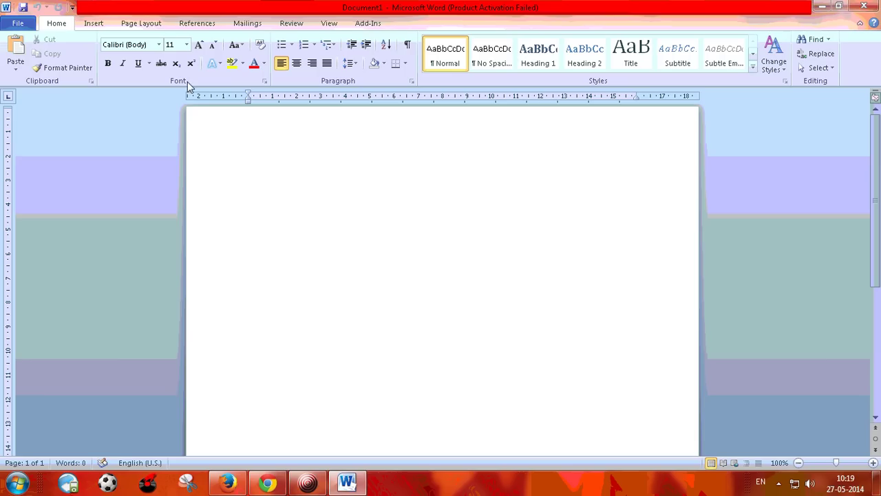
Give the whole document a custom paper size about 33 cm wide and 20 cm high.
click(141, 23)
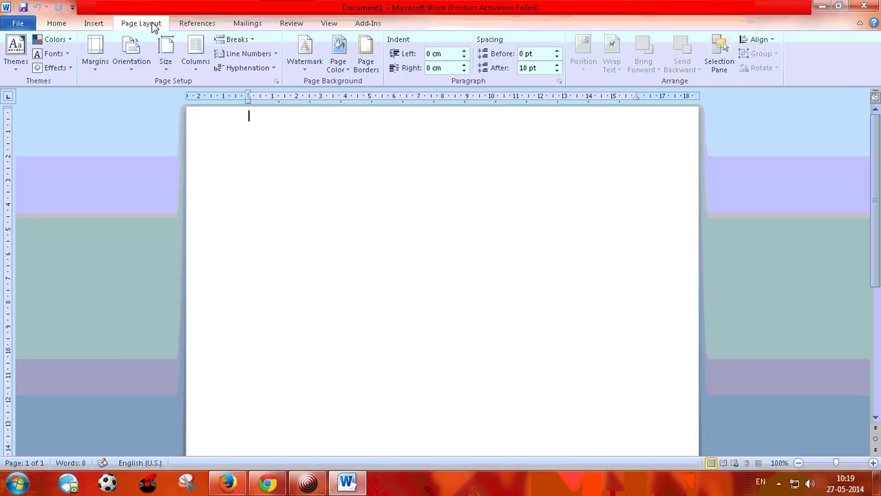
click(168, 67)
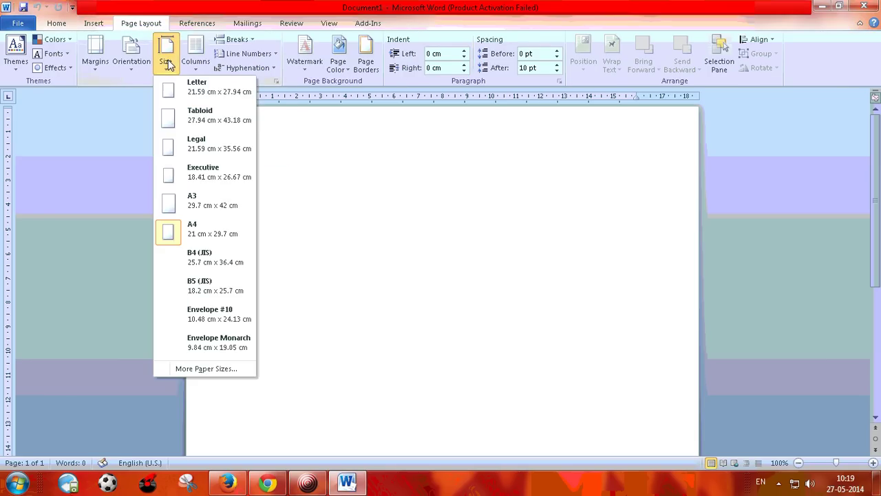
click(193, 370)
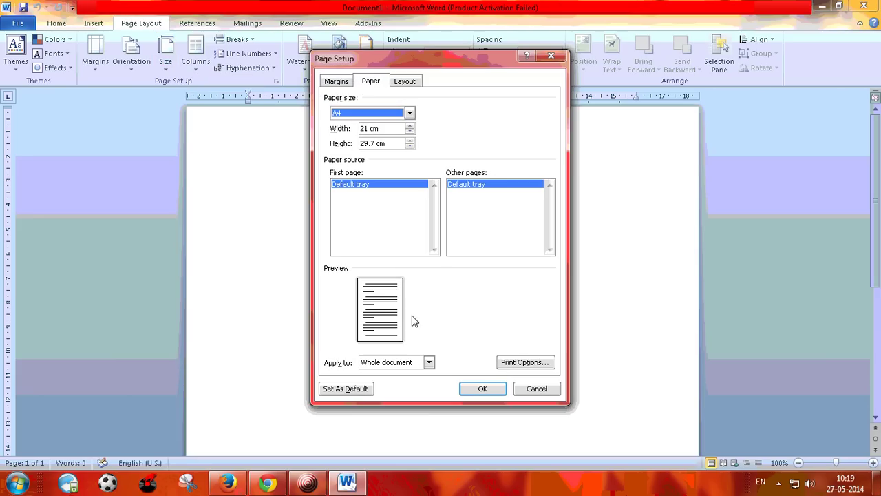
click(370, 131)
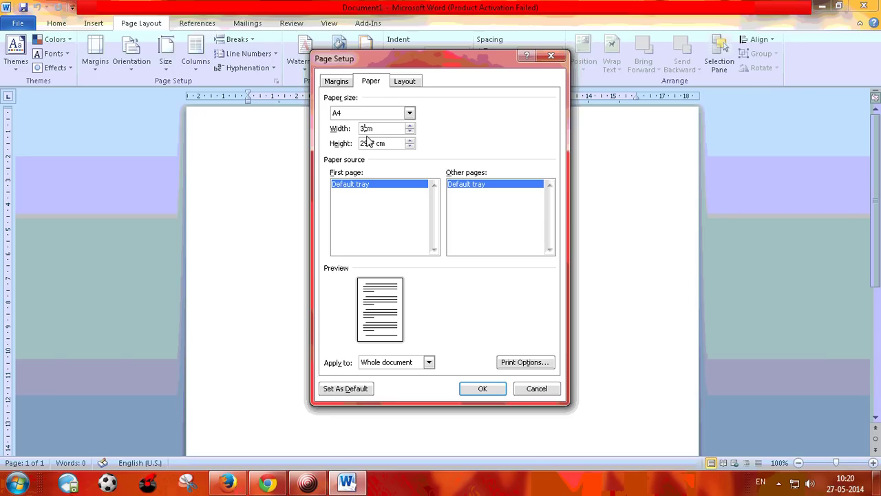
click(375, 146)
text(20)
click(473, 390)
click(420, 274)
click(482, 390)
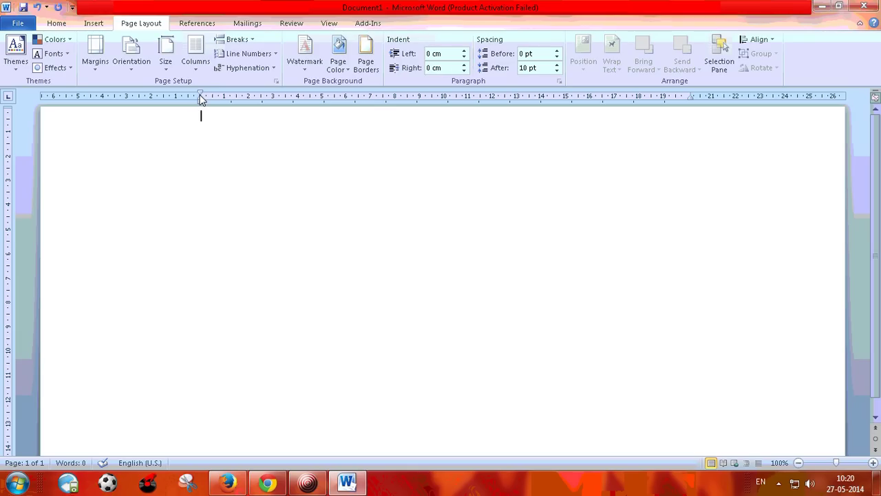
Widen the text area by moving the left indents and margin to the page's left edge and the right indent to about 32 cm.
mouse_move(200, 97)
mouse_down()
mouse_move(58, 86)
mouse_move(57, 95)
mouse_up()
drag(202, 102, 52, 110)
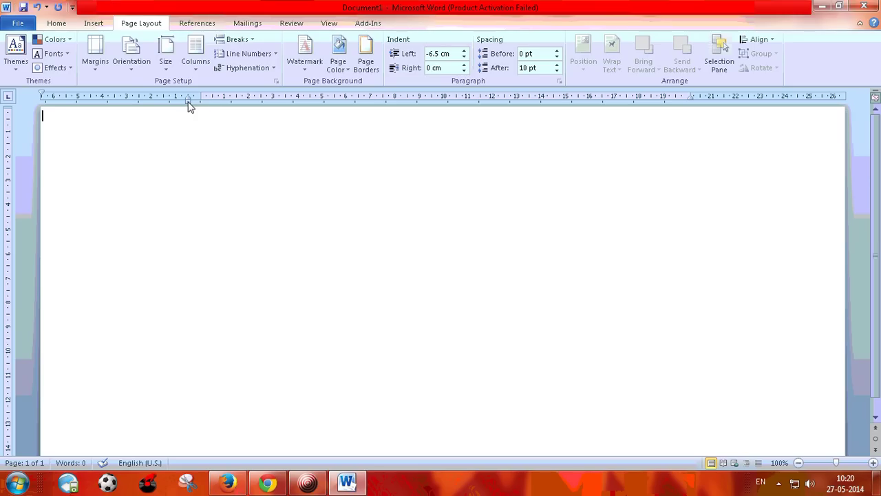
drag(190, 105, 98, 112)
drag(190, 103, 110, 102)
mouse_move(198, 99)
mouse_down()
mouse_move(41, 100)
mouse_move(48, 102)
mouse_up()
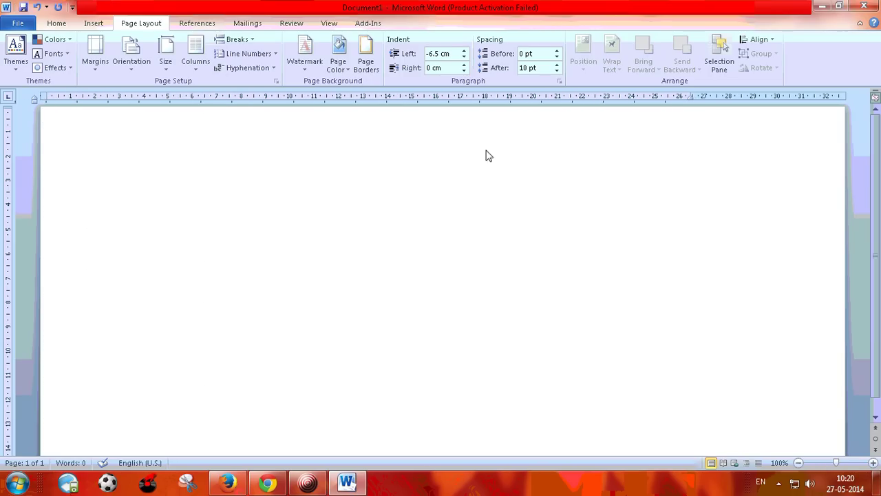
drag(693, 101, 829, 112)
Insert the white flower wallpaper from the Best wallpapers folder on drive E and stretch it to about 38.66 cm wide.
click(58, 25)
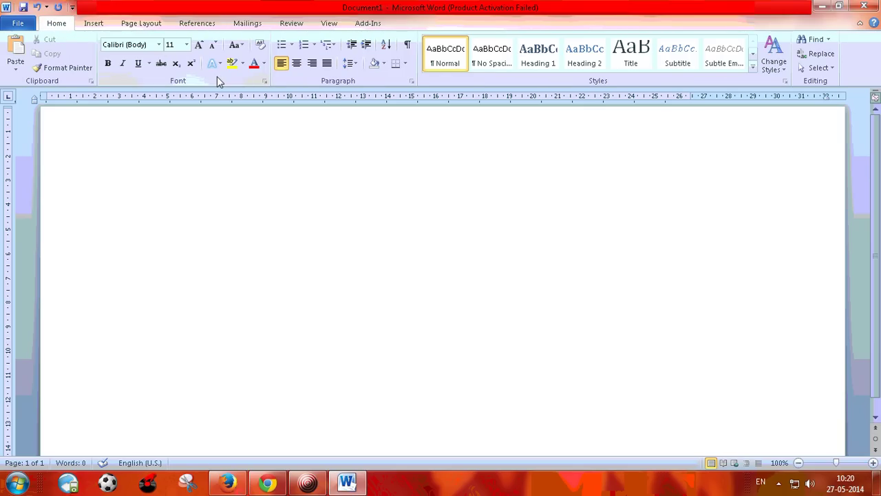
click(93, 28)
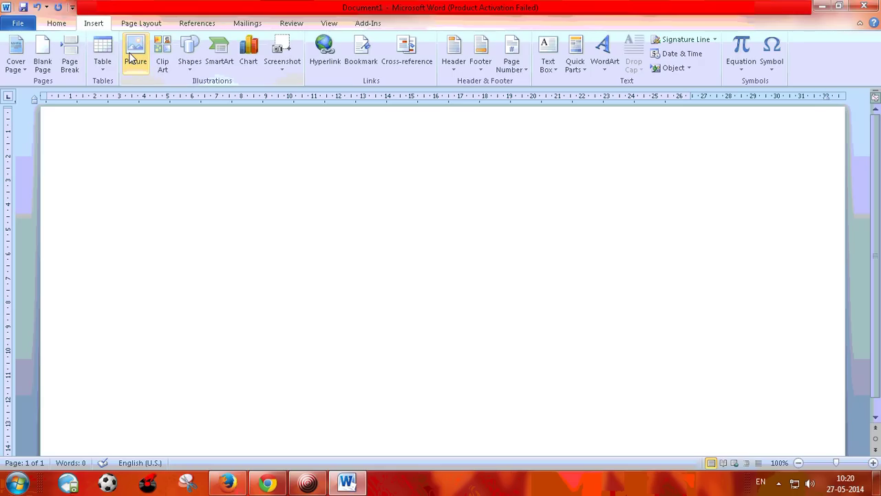
click(131, 57)
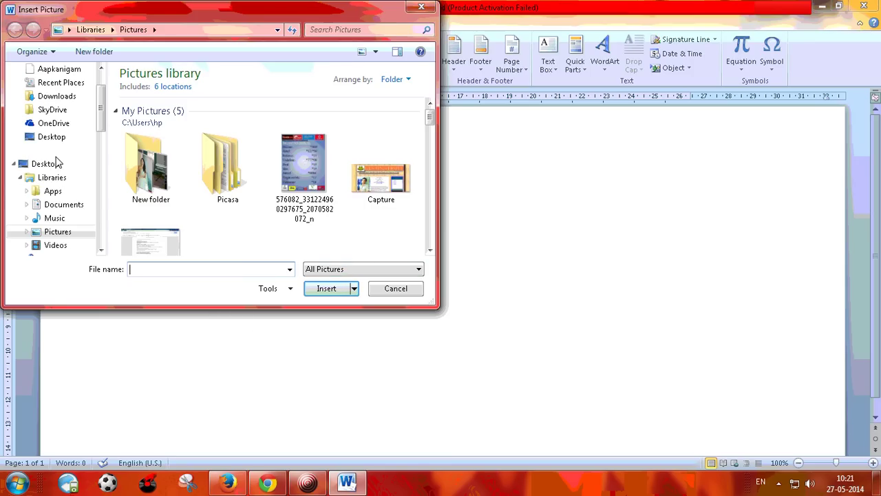
click(101, 250)
click(101, 251)
click(100, 251)
drag(100, 251, 100, 251)
click(65, 150)
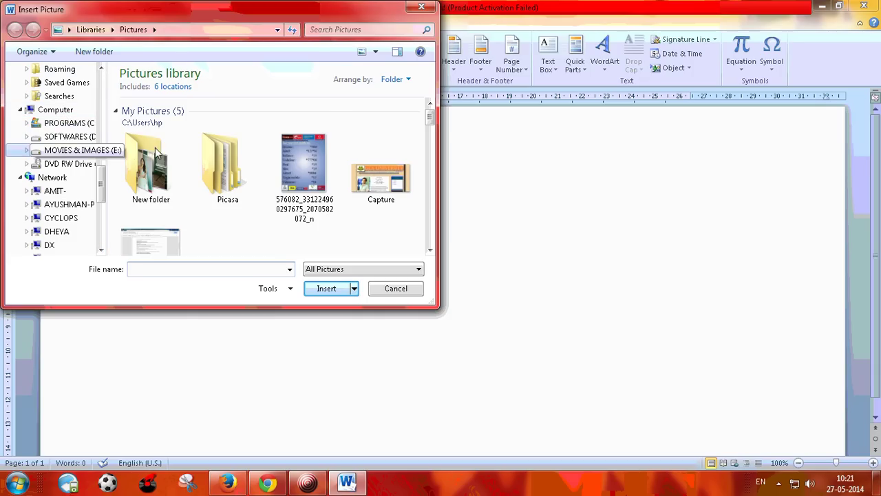
double_click(147, 132)
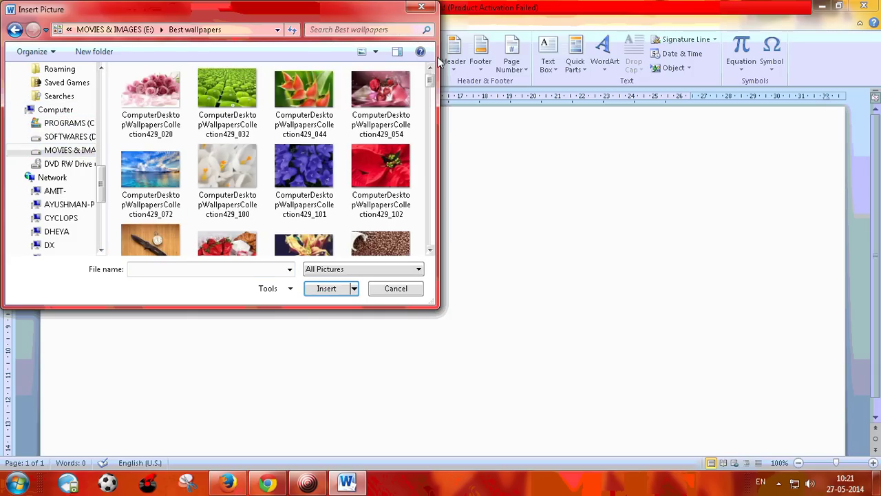
mouse_move(431, 83)
mouse_down()
mouse_move(433, 241)
mouse_move(431, 91)
mouse_up()
double_click(224, 94)
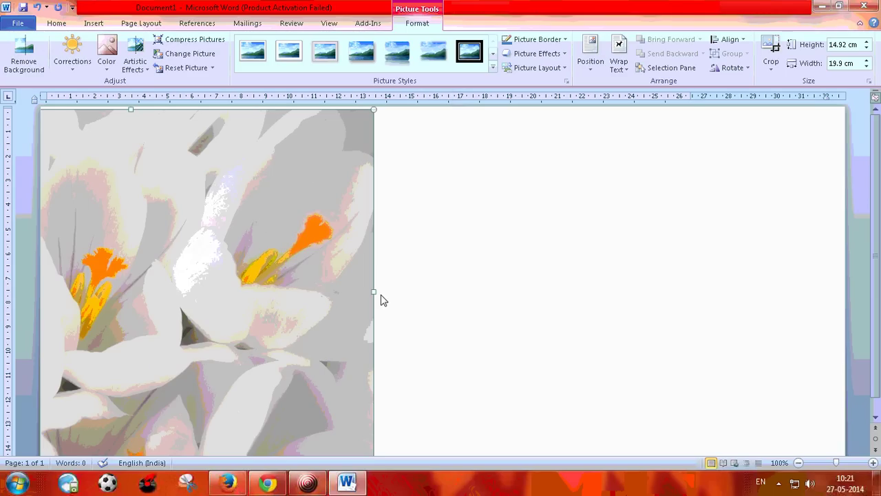
drag(376, 293, 833, 300)
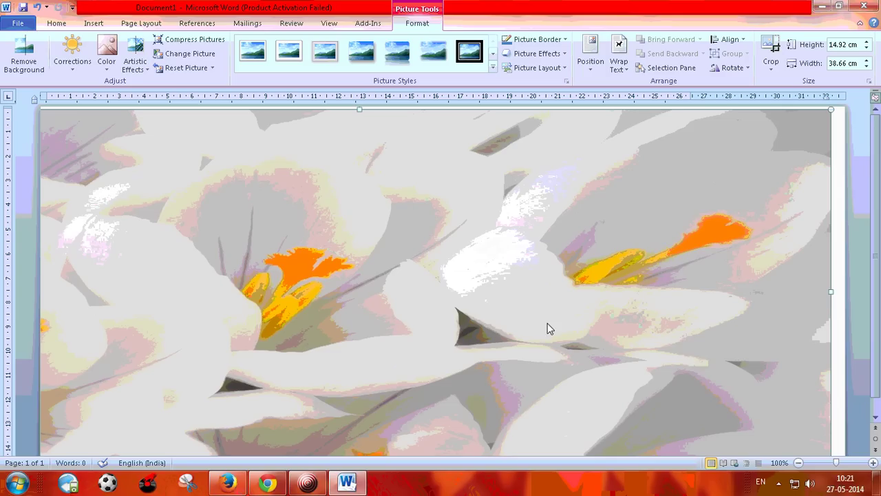
Replace the flower picture with the Ray-Ban glasses wallpaper and stretch it to about 38.81 cm wide.
right_click(232, 275)
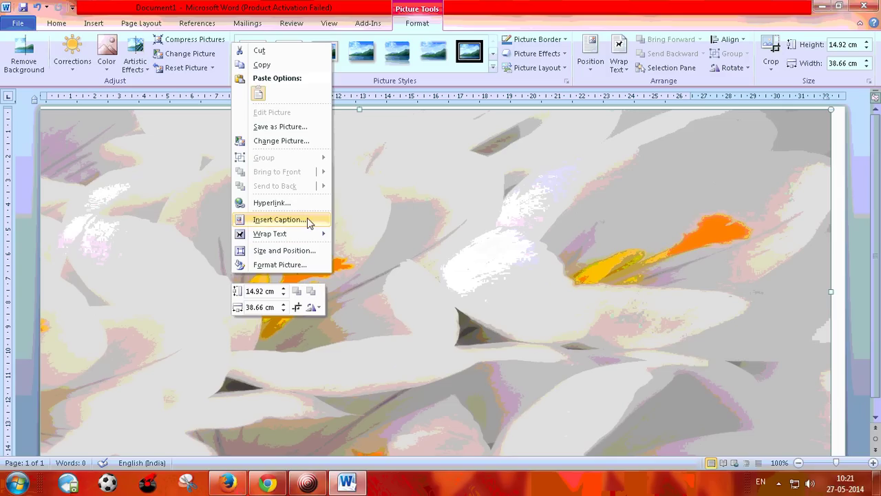
click(282, 141)
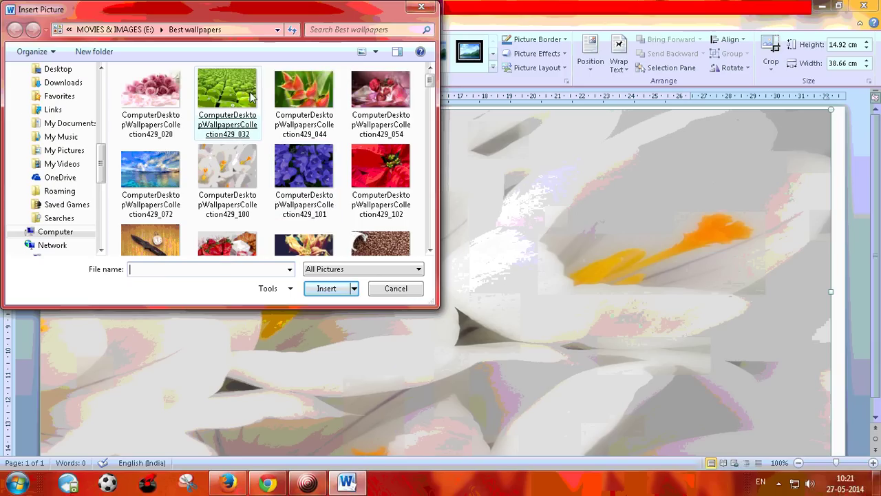
drag(429, 81, 429, 110)
double_click(290, 110)
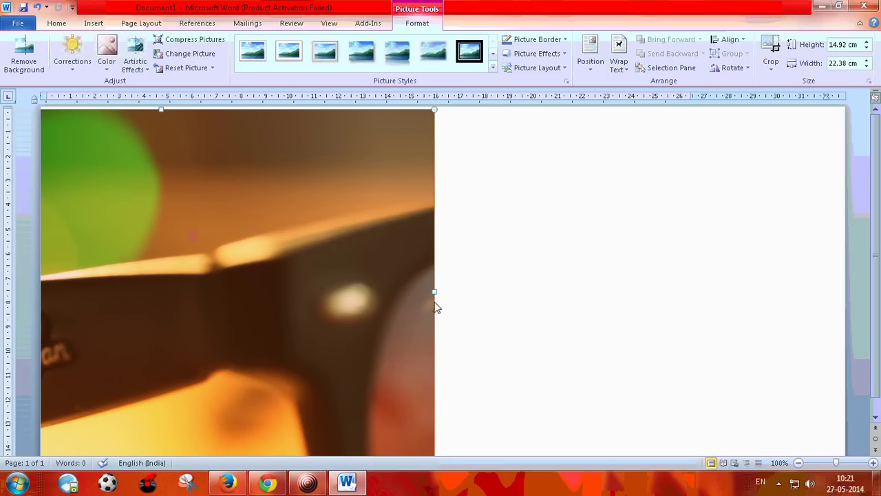
drag(435, 294, 766, 292)
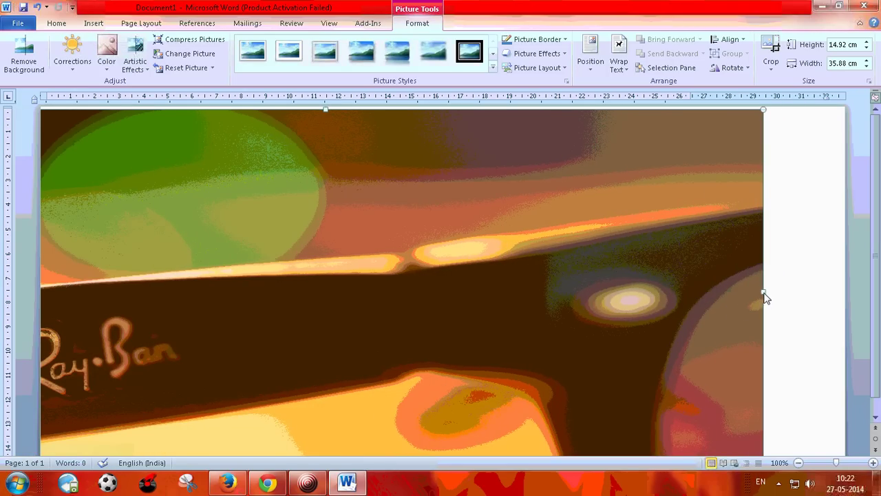
drag(864, 289, 835, 292)
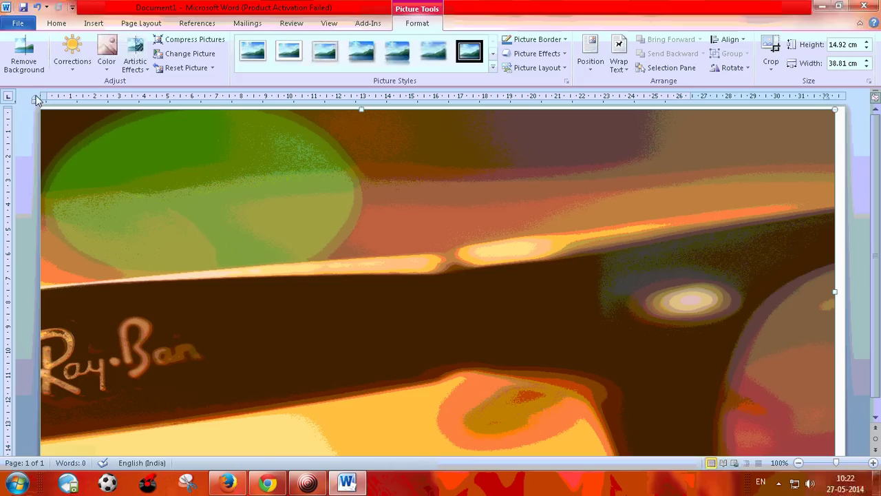
Move the left margin to about 1.8 cm from the page edge to shift the Ray-Ban picture across the page.
drag(50, 101, 86, 101)
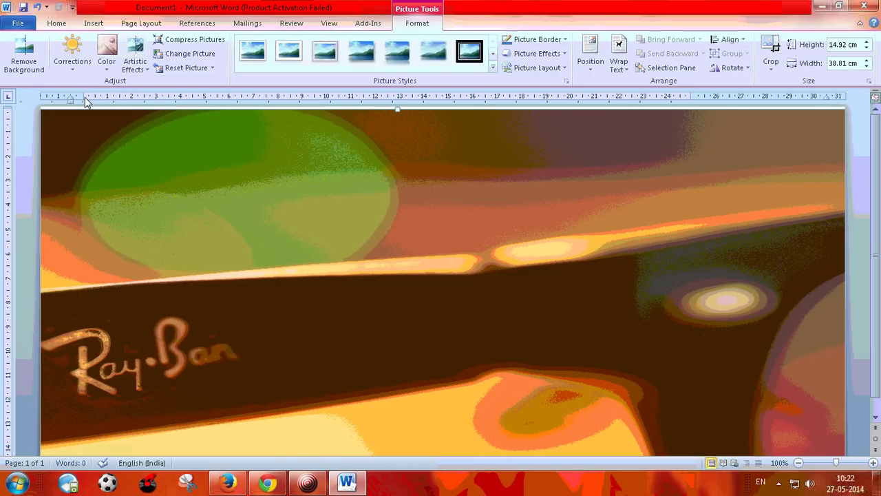
key(ctrl+z)
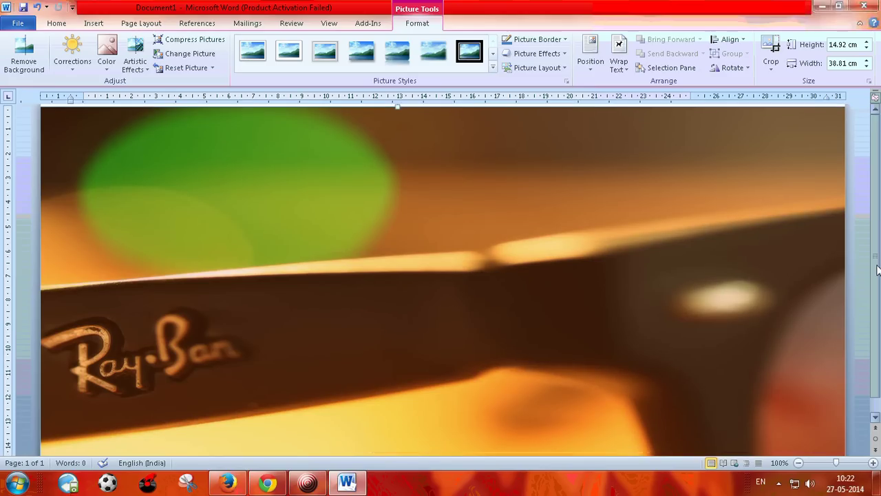
scroll(675, 258, down, 1)
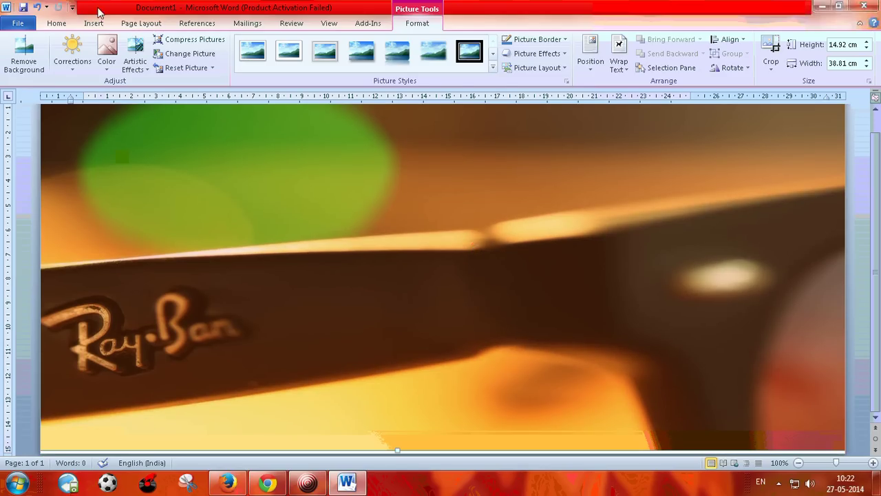
Place a Simple Text Box over the right half of the Ray-Ban picture and clear its placeholder text.
click(93, 24)
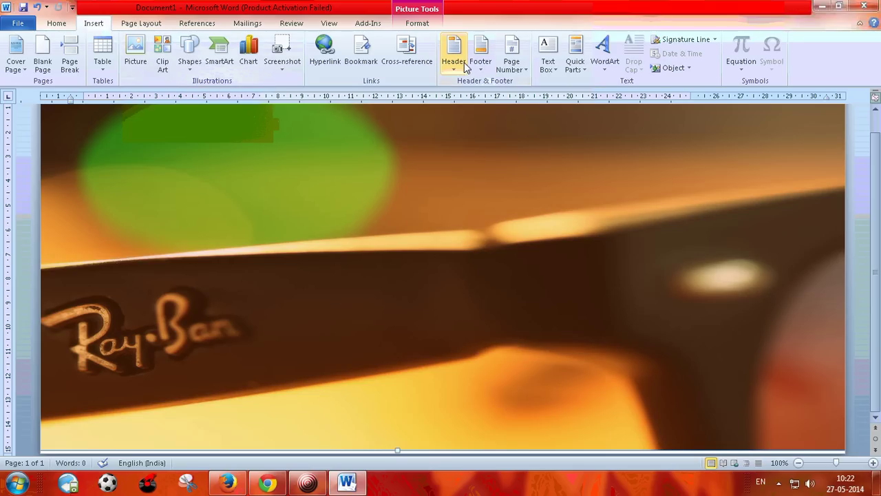
click(549, 64)
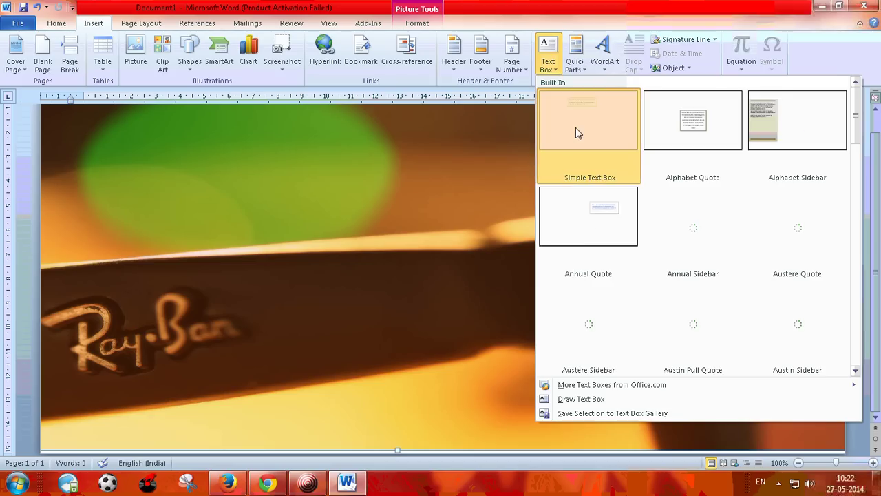
click(576, 129)
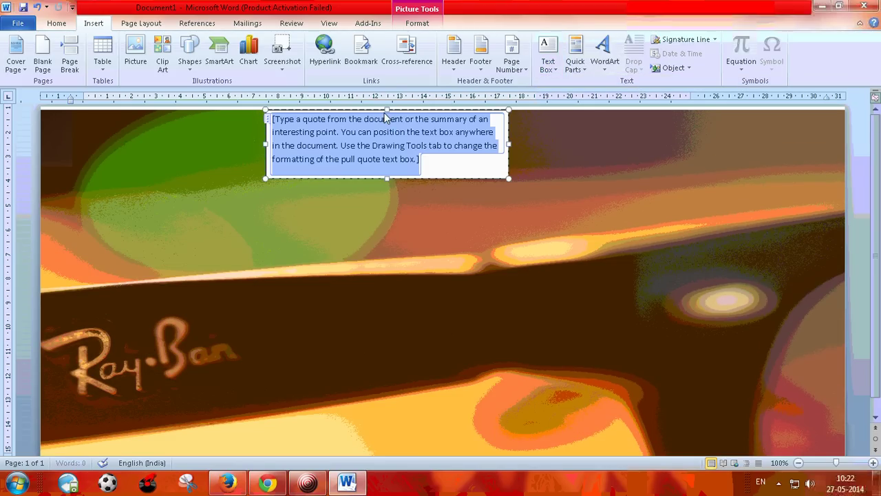
drag(596, 232, 618, 201)
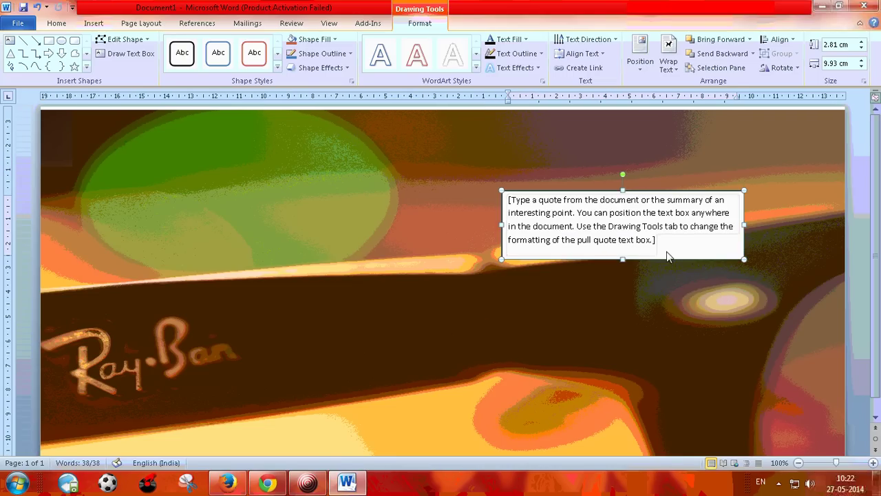
drag(668, 249, 491, 197)
key(Delete)
Insert a dark wallpaper picture from the Best wallpapers folder into the empty text box.
click(93, 24)
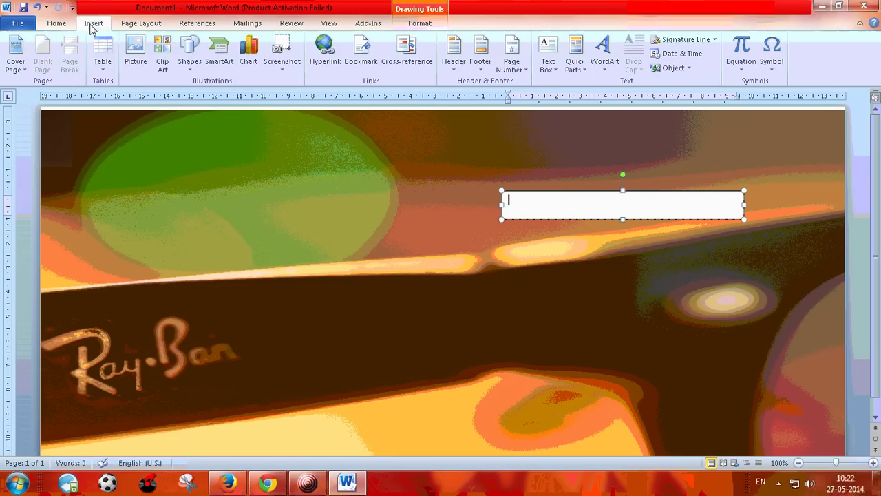
click(135, 48)
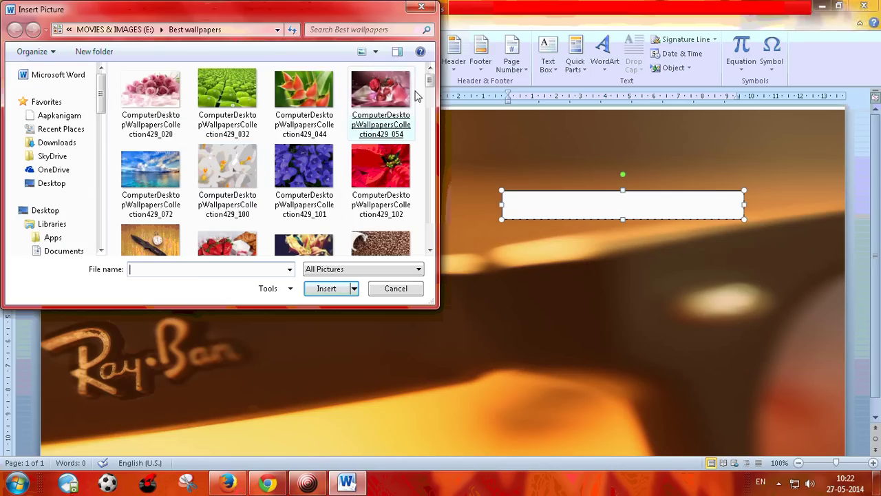
drag(428, 80, 428, 135)
double_click(380, 145)
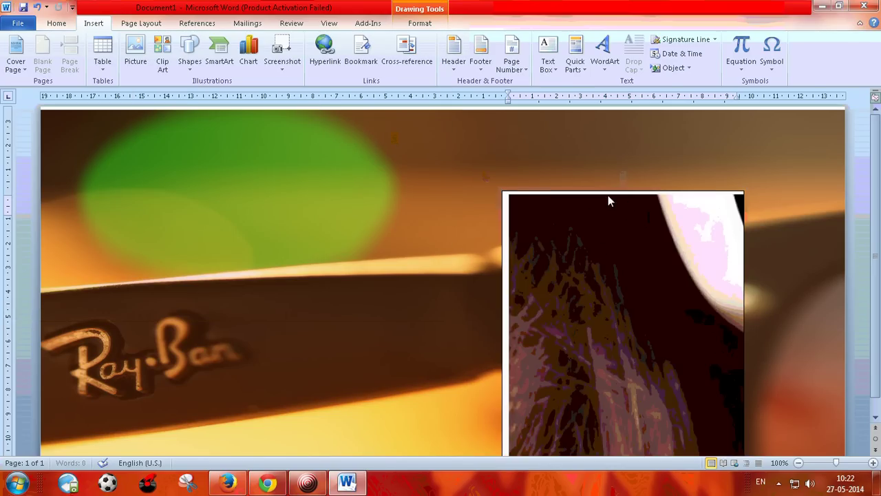
Fit the woman's picture inside the text box and move the box about 1.3 cm right and 1.5 cm up.
drag(610, 196, 504, 215)
click(505, 213)
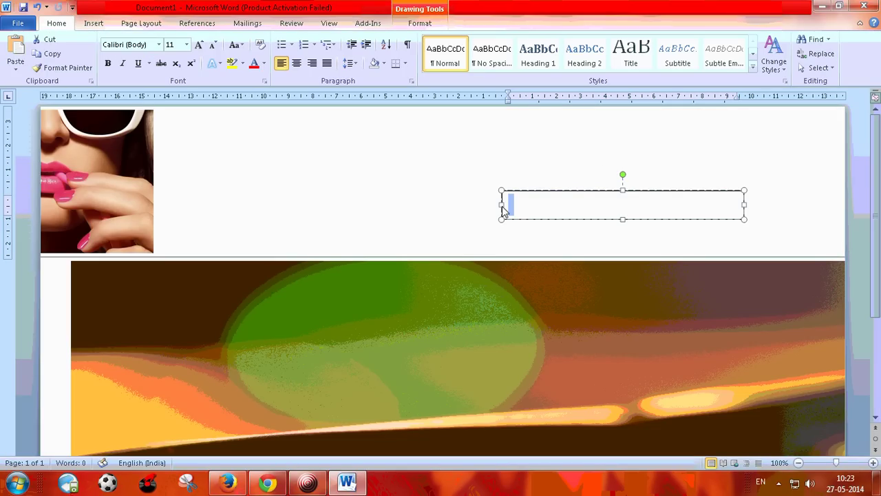
key(Return)
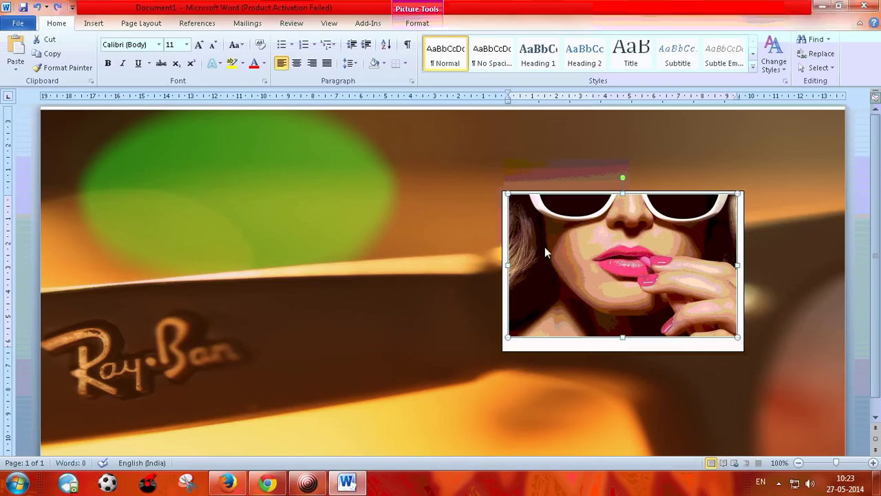
click(504, 204)
drag(503, 201, 535, 164)
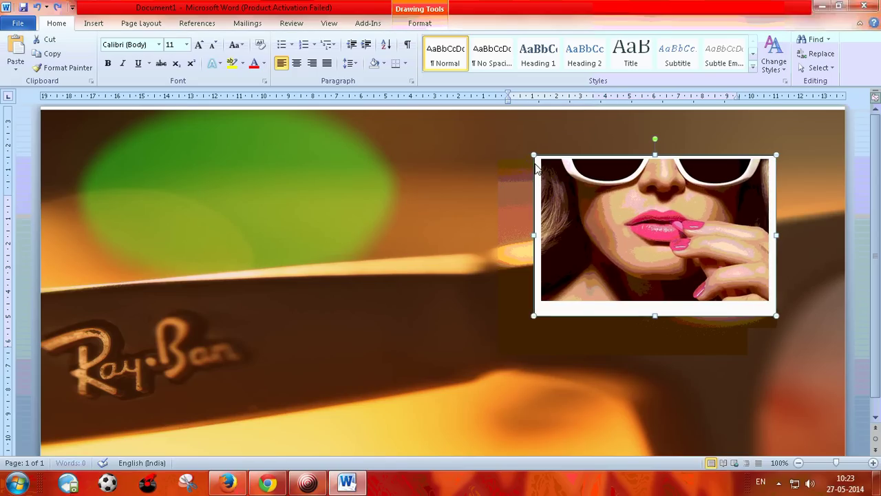
click(676, 285)
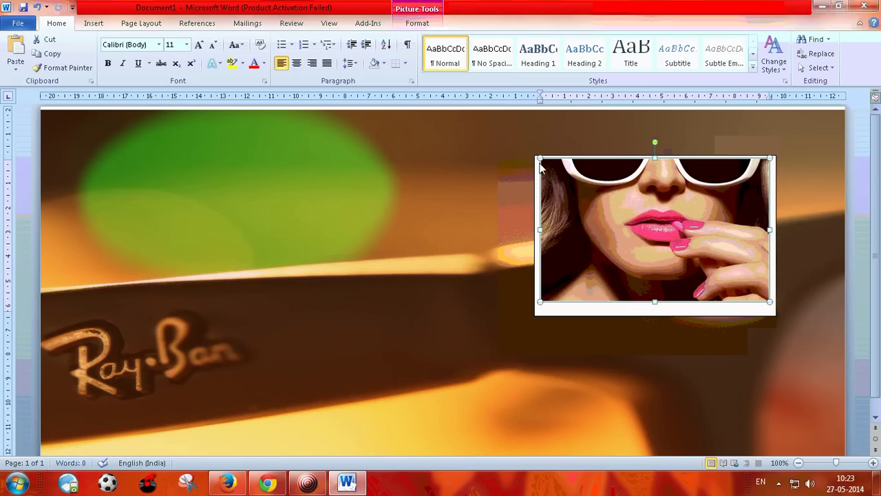
Format the text box around the picture with no fill and no outline.
click(644, 314)
right_click(645, 315)
click(670, 311)
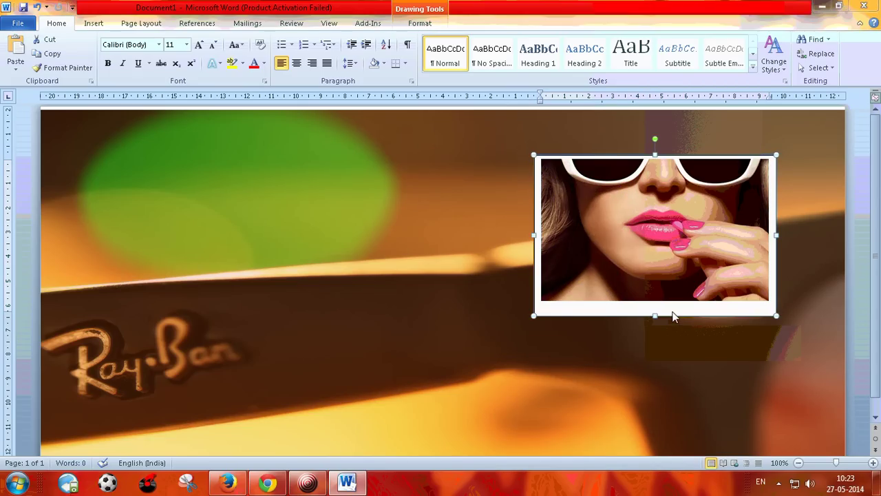
click(378, 134)
click(338, 138)
click(378, 134)
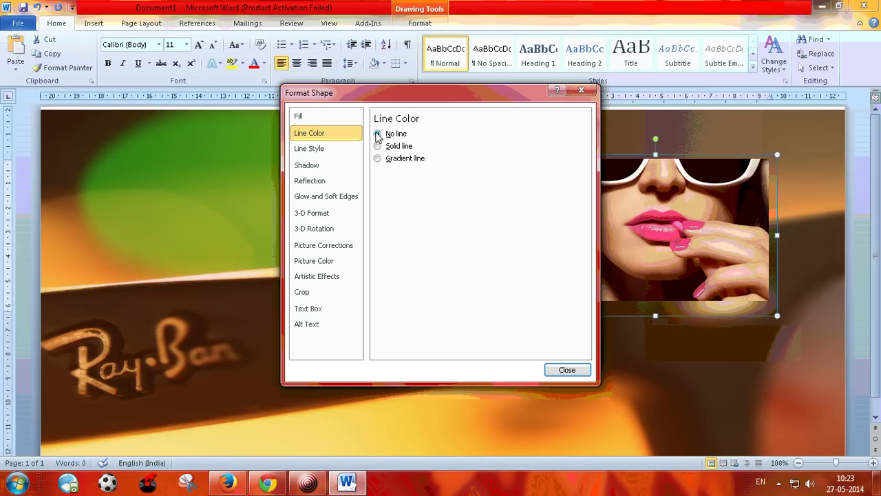
Apply an outer shadow preset to the text box with 60% transparency, 4 pt blur, 315° angle and 3 pt distance.
click(315, 167)
drag(399, 97, 286, 115)
click(312, 172)
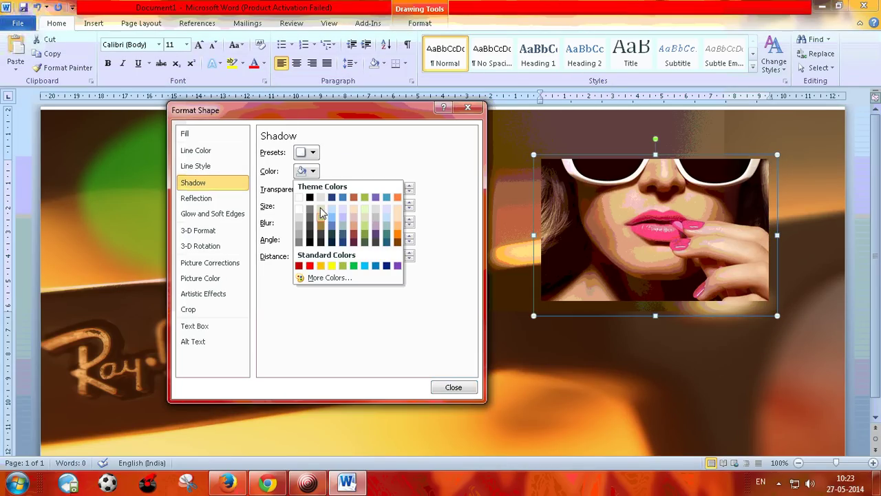
click(312, 152)
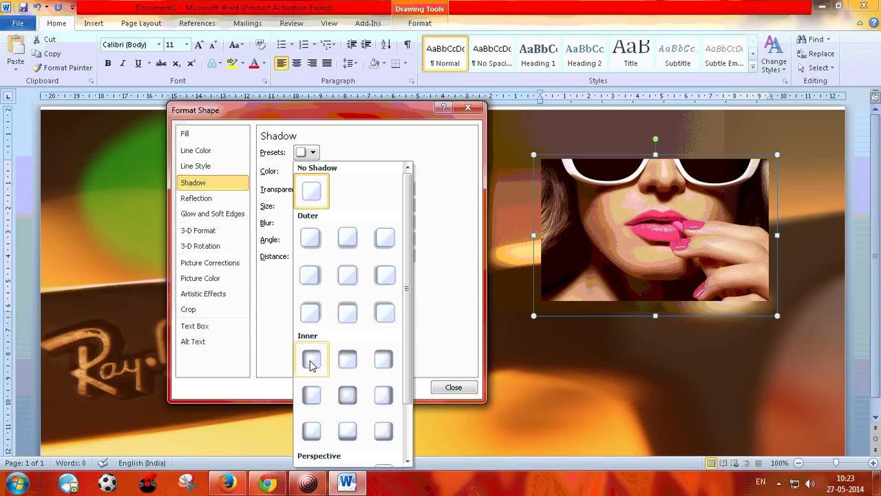
click(310, 313)
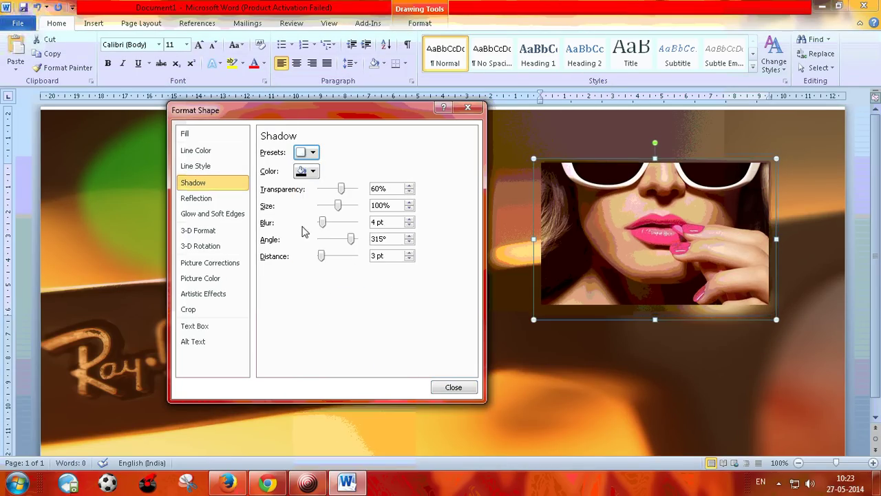
Add a reflection preset to the text box with 50% transparency, 90% size, 0 pt distance and 0.5 pt blur.
click(199, 198)
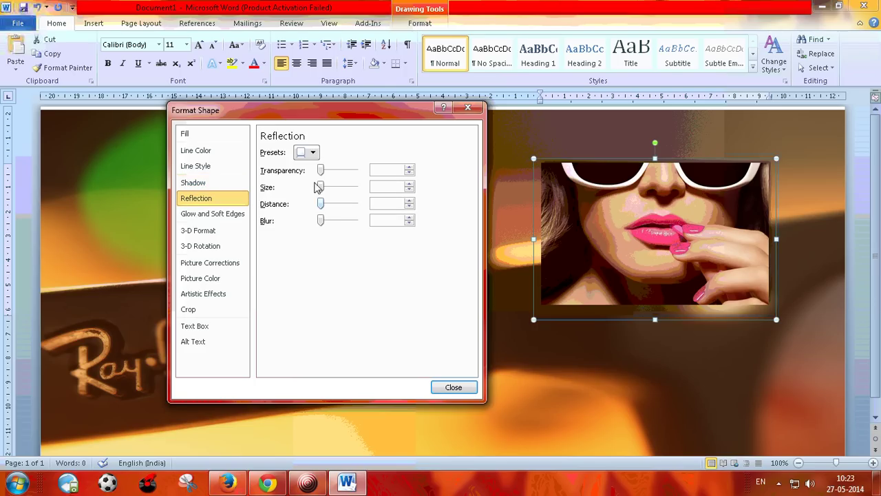
click(308, 153)
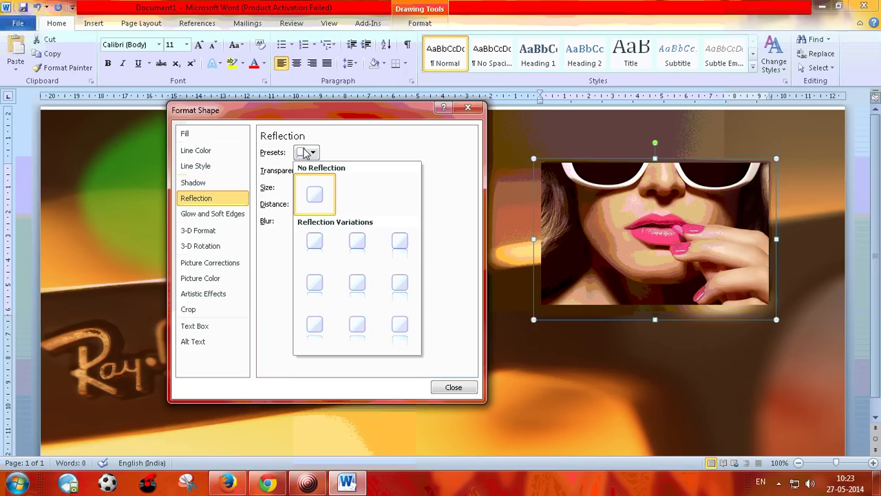
click(404, 265)
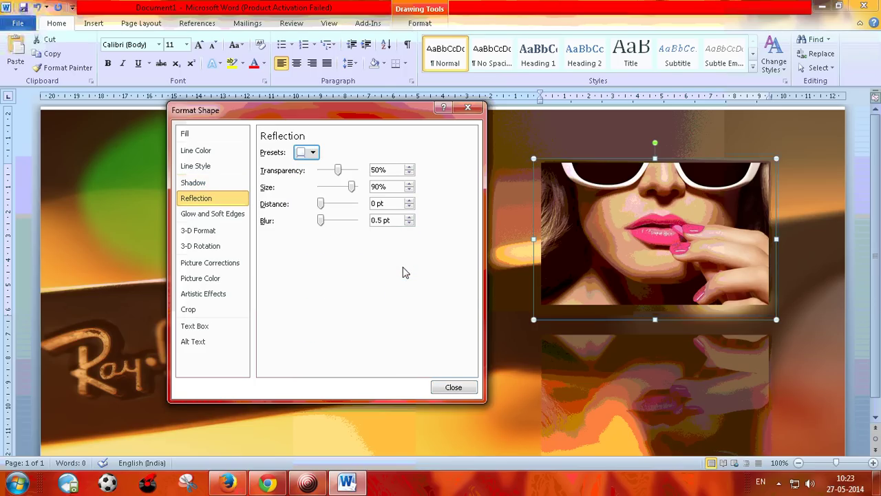
click(211, 228)
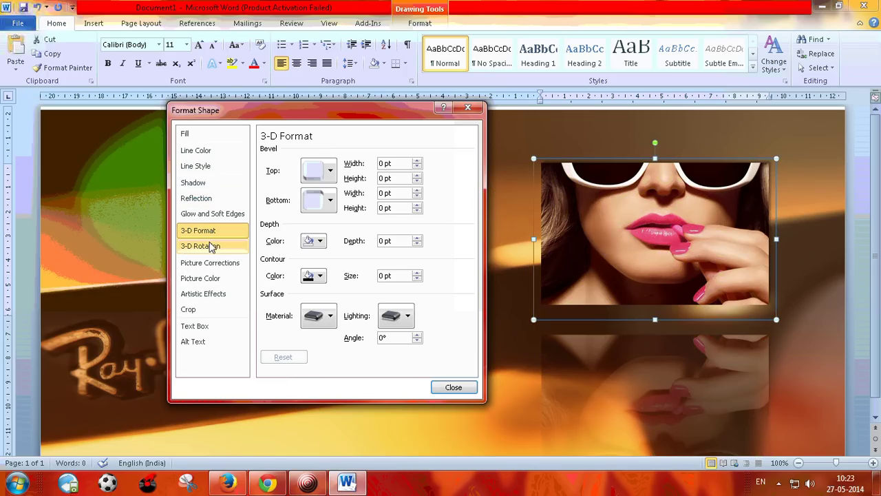
click(328, 172)
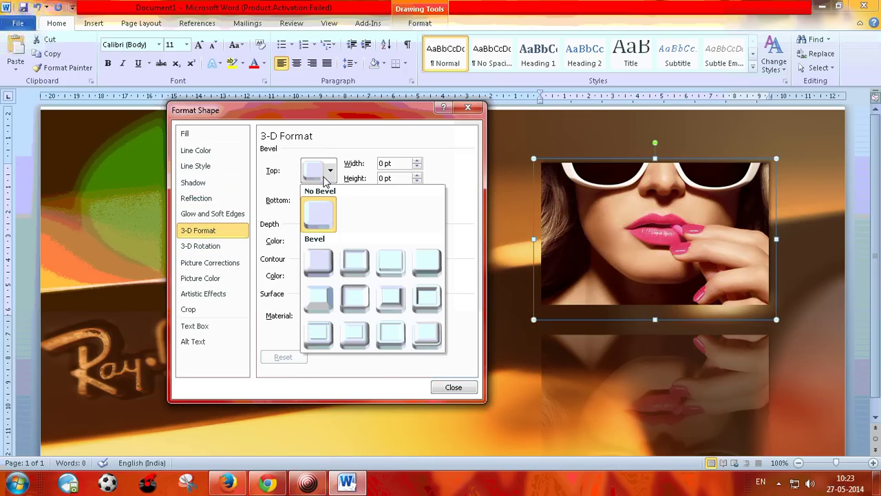
click(220, 236)
Apply a 3-D rotation preset to the text box with X at 26° and Y at 18°.
click(218, 246)
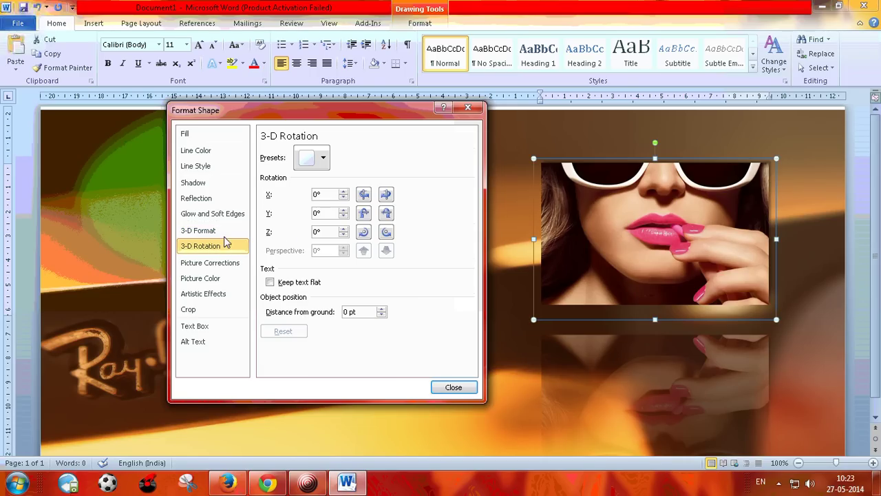
click(303, 158)
key(Escape)
click(321, 158)
click(416, 287)
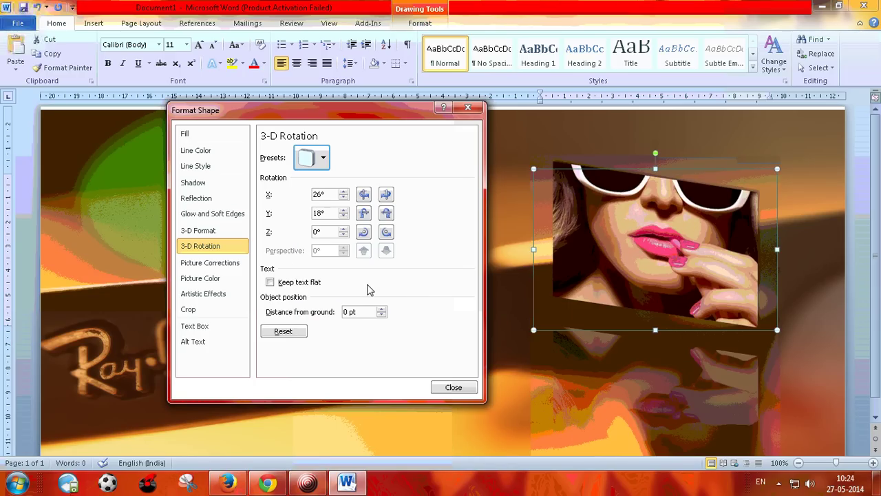
click(210, 264)
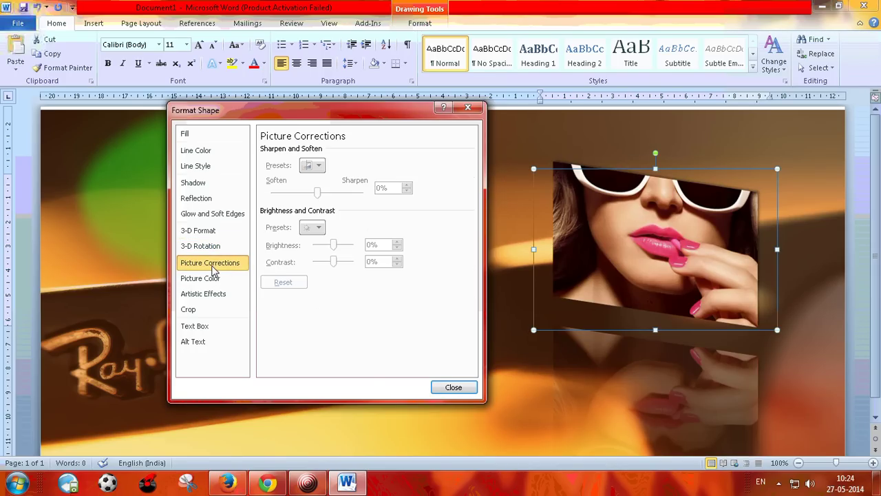
click(211, 281)
click(210, 263)
click(643, 221)
Finish formatting the text box, then format the woman's picture itself with a 200% color saturation preset.
click(470, 389)
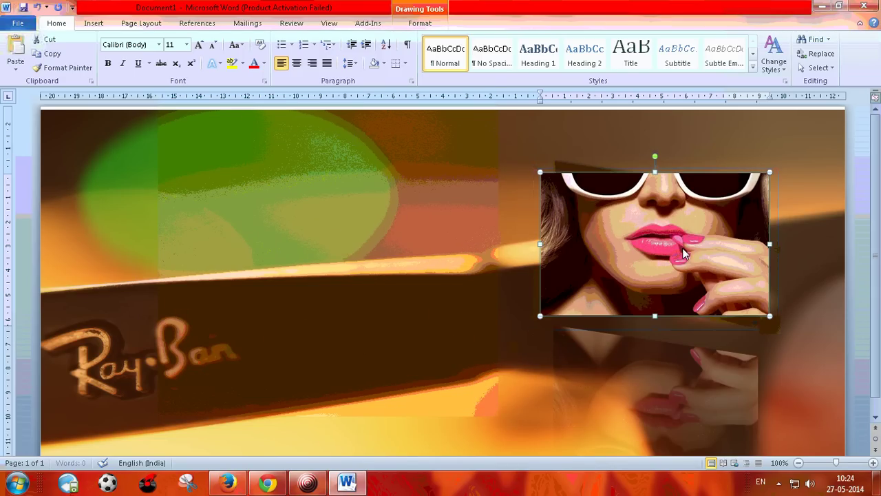
right_click(661, 246)
click(701, 232)
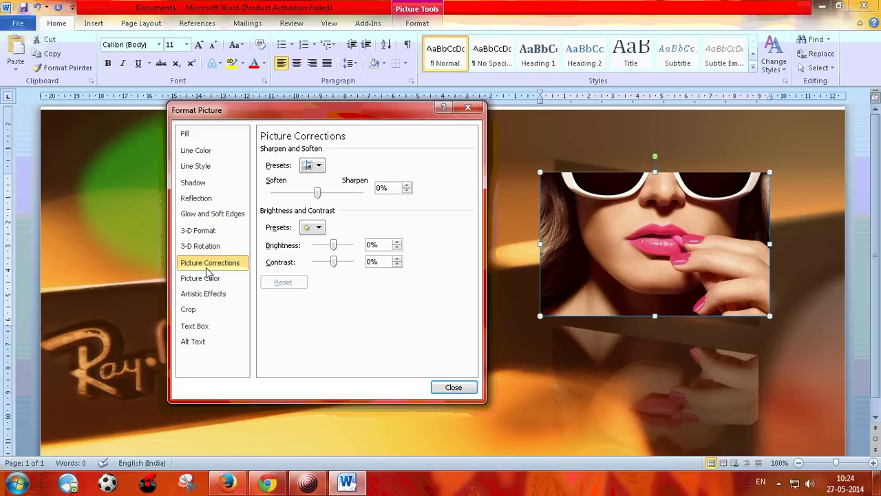
click(205, 279)
click(210, 265)
click(314, 167)
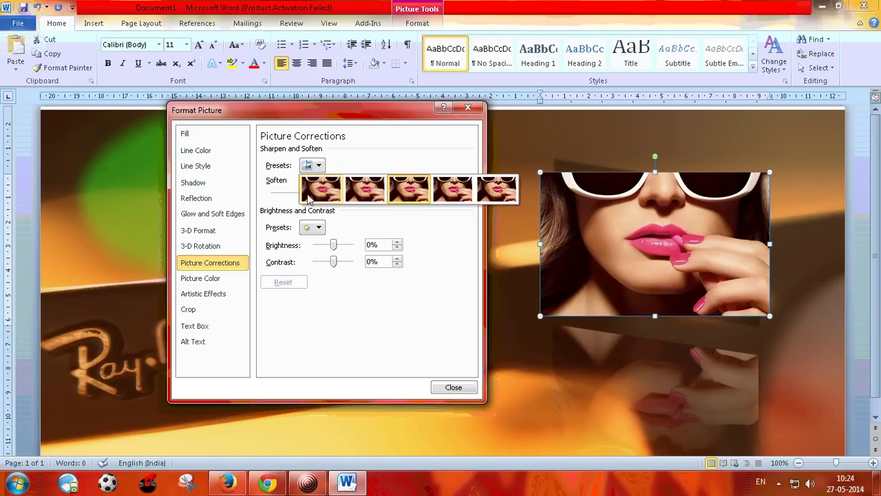
click(200, 279)
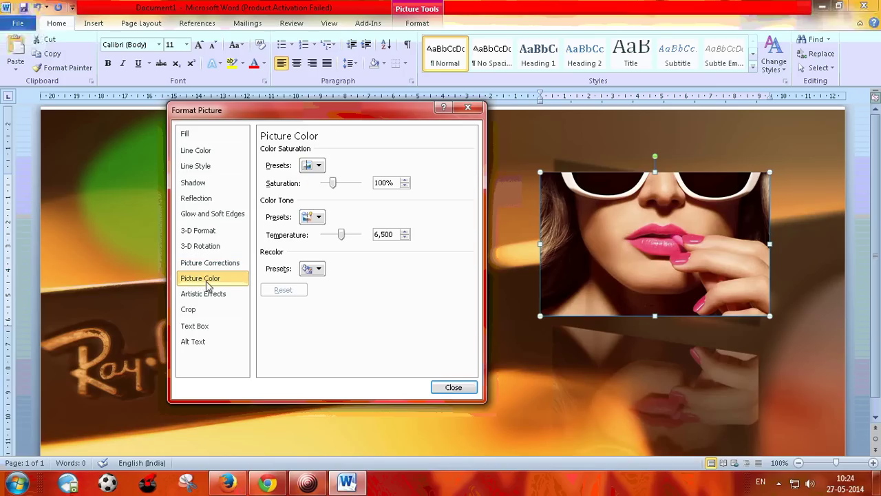
click(314, 171)
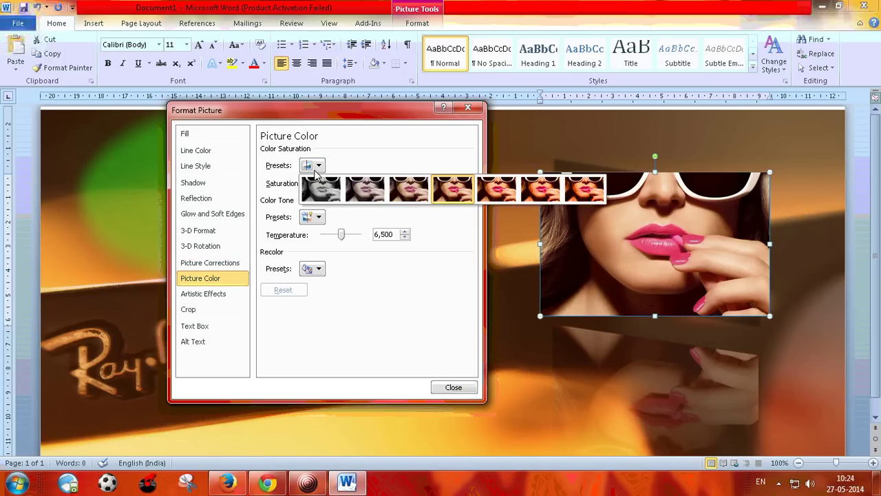
click(500, 192)
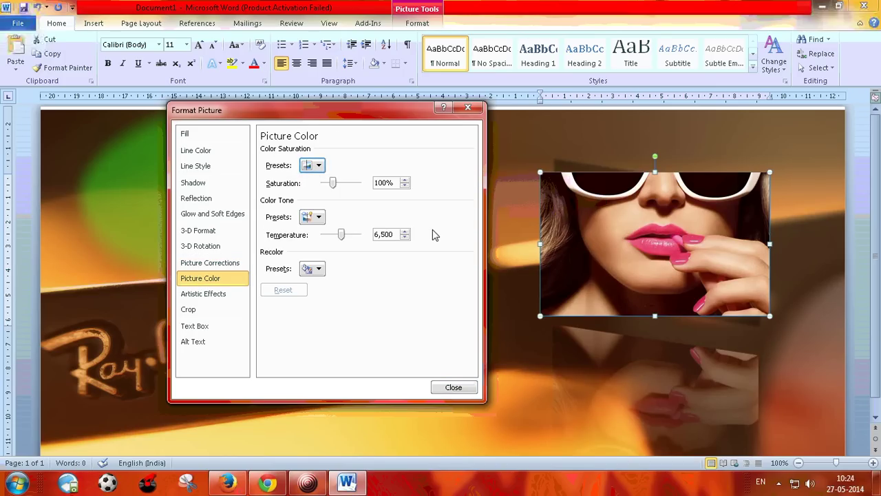
Recolor the woman's picture with the dark orange preset, and review its artistic effects and crop settings.
click(312, 268)
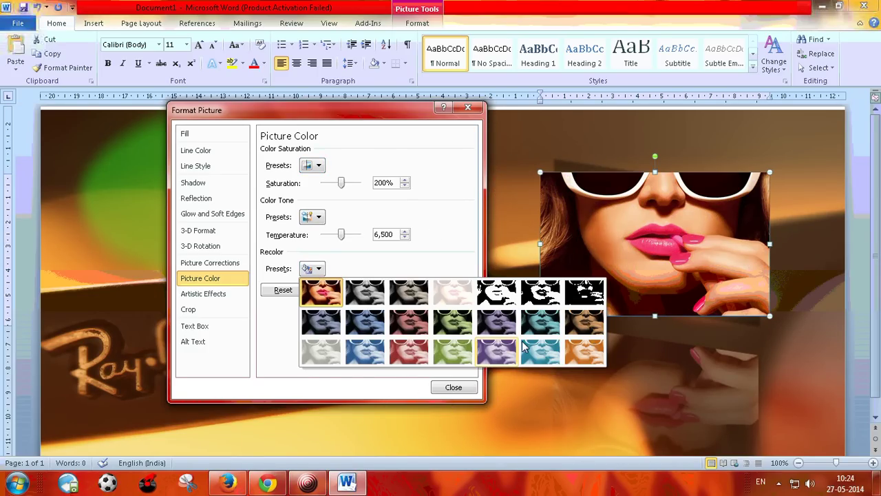
click(572, 333)
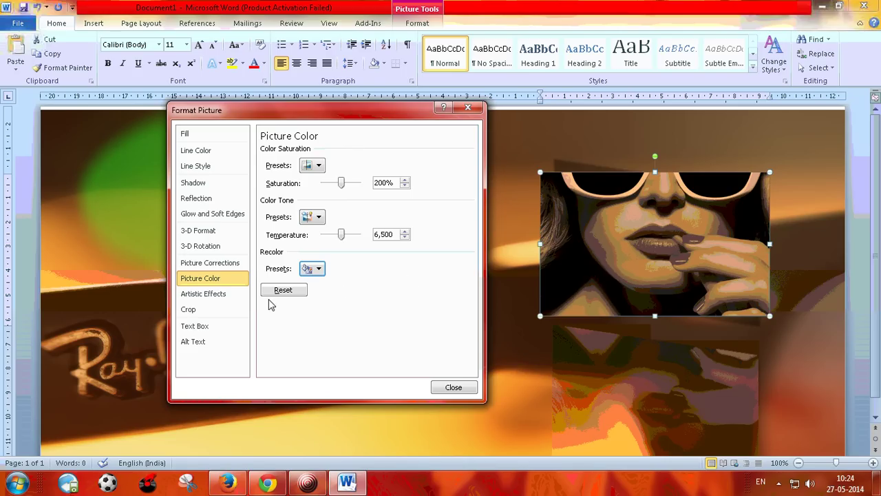
click(205, 296)
click(205, 310)
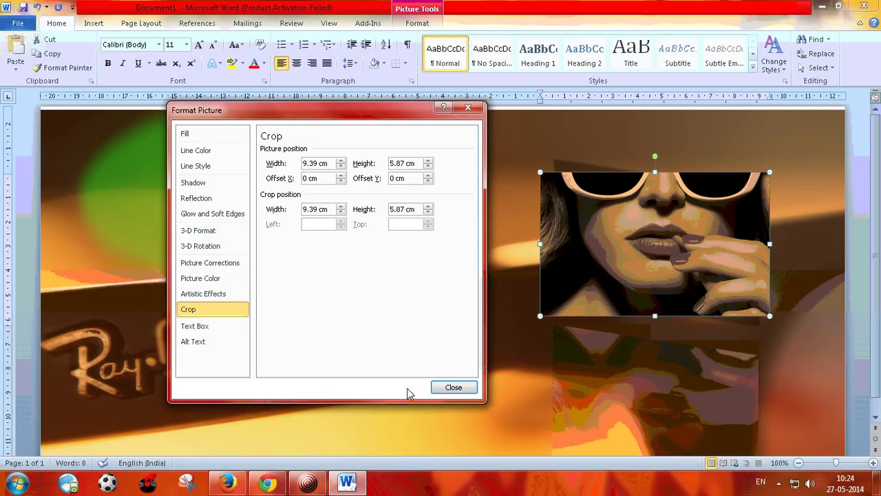
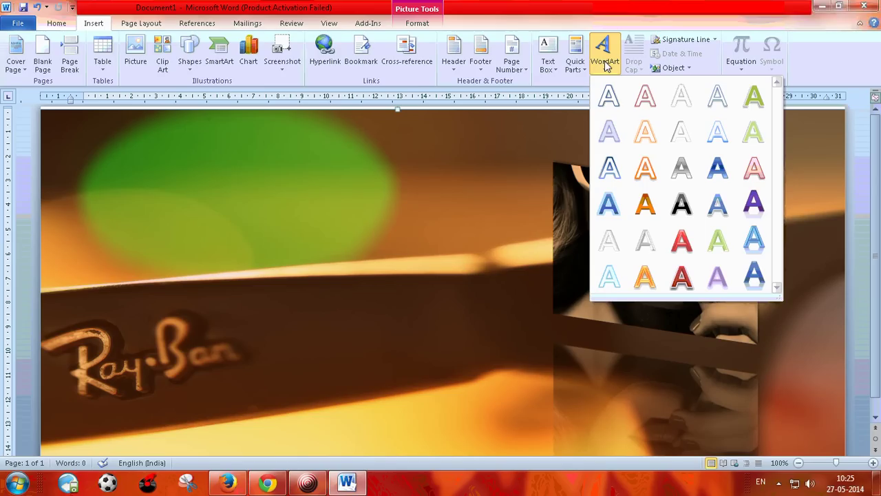
Insert WordArt in the orange gradient style and replace its placeholder with "Welcome to demo".
click(644, 207)
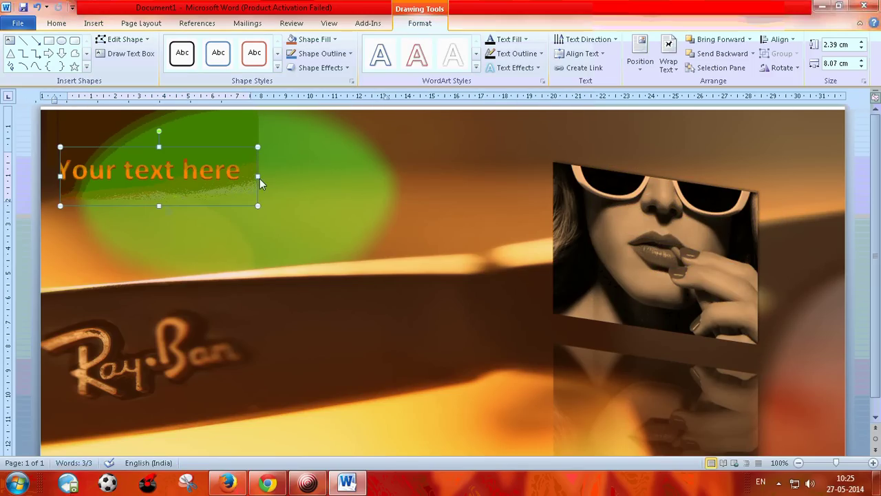
drag(252, 180, 72, 175)
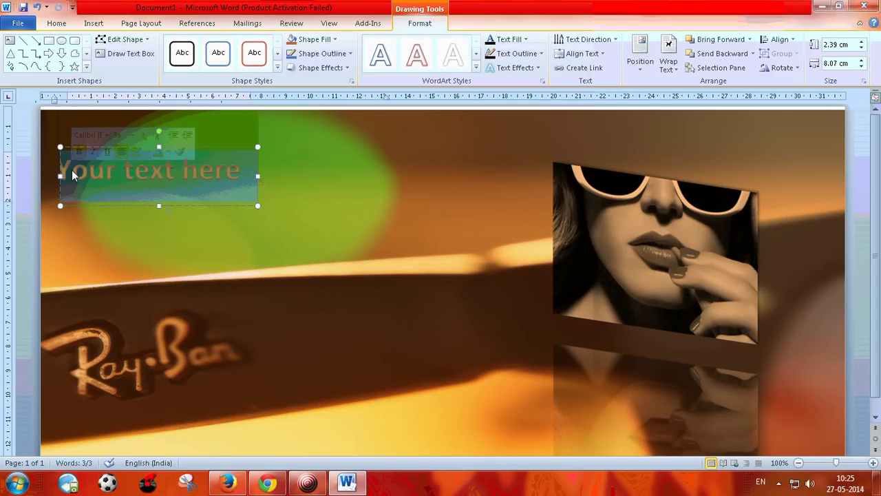
text(nWLU)
key(BackSpace)
key(BackSpace)
key(BackSpace)
key(BackSpace)
text(Welcome)
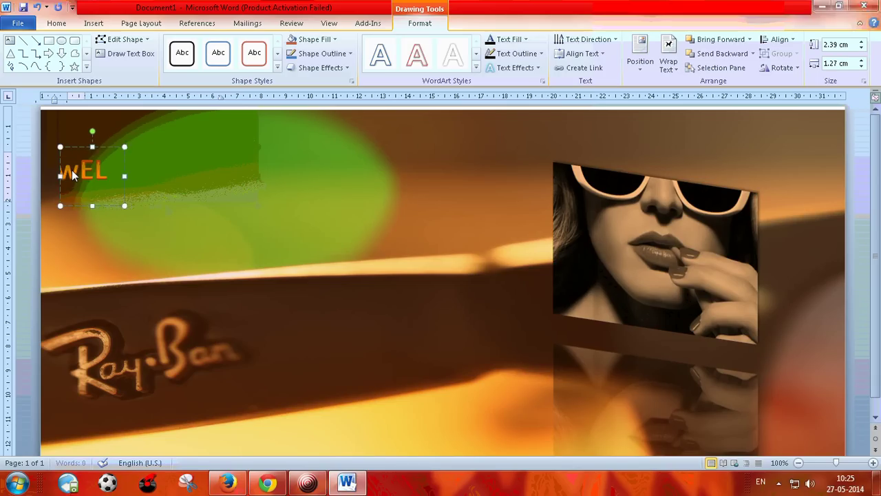
text( to demo)
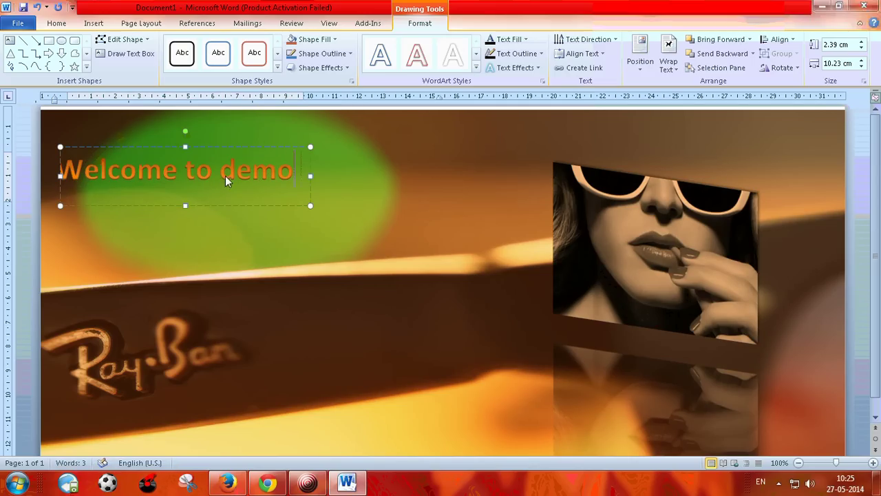
Change the WordArt text to "Welcome to WordPad Demo" and widen its box to about 16.09 cm.
key(BackSpace)
key(BackSpace)
key(BackSpace)
key(BackSpace)
text(Demo)
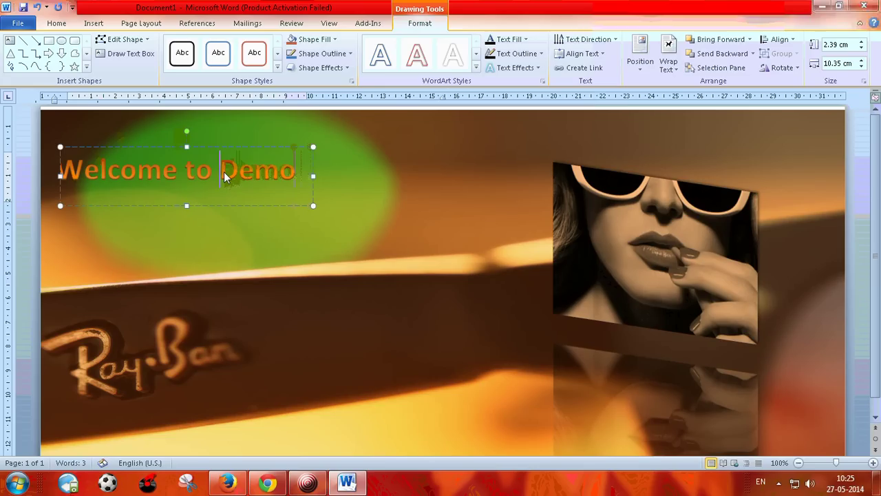
click(223, 171)
text(Word)
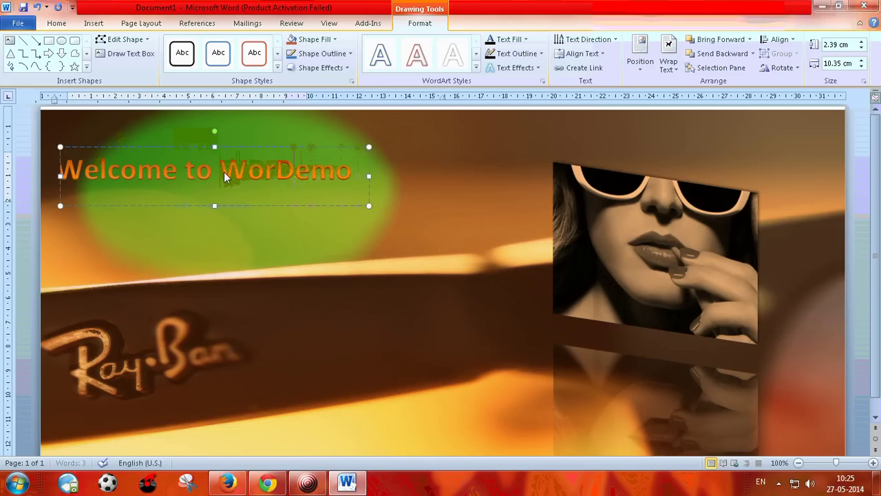
text(Pad)
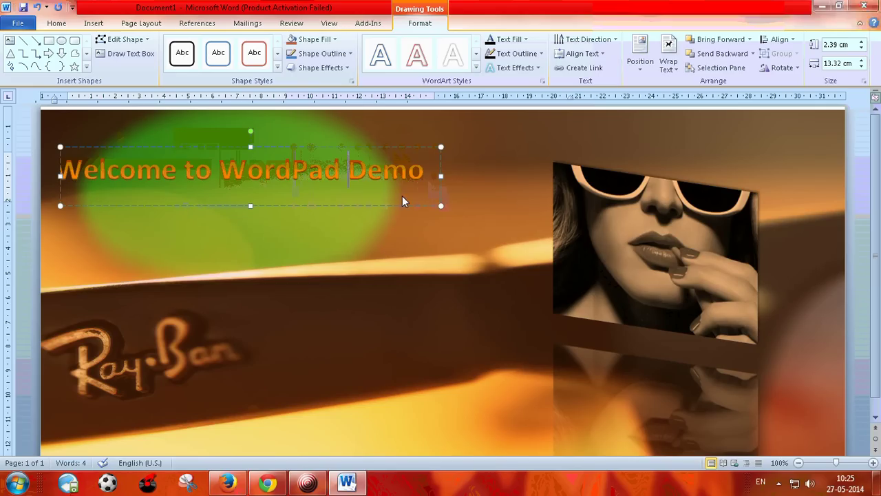
drag(58, 177, 48, 178)
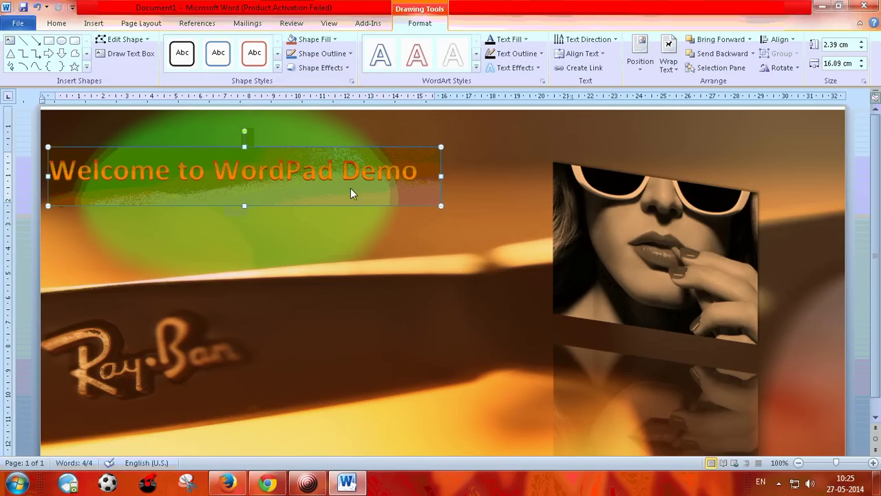
Open the shape formatting settings for the WordArt title and review its fill, line color and line style options.
click(311, 287)
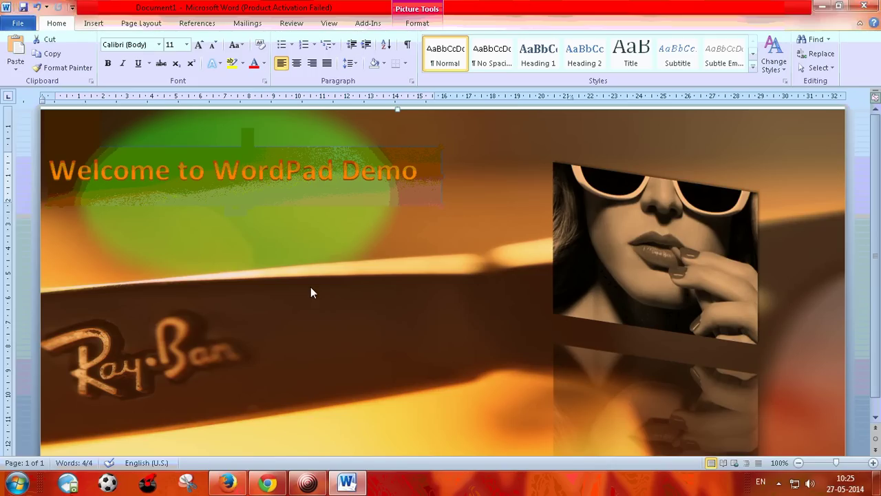
click(274, 176)
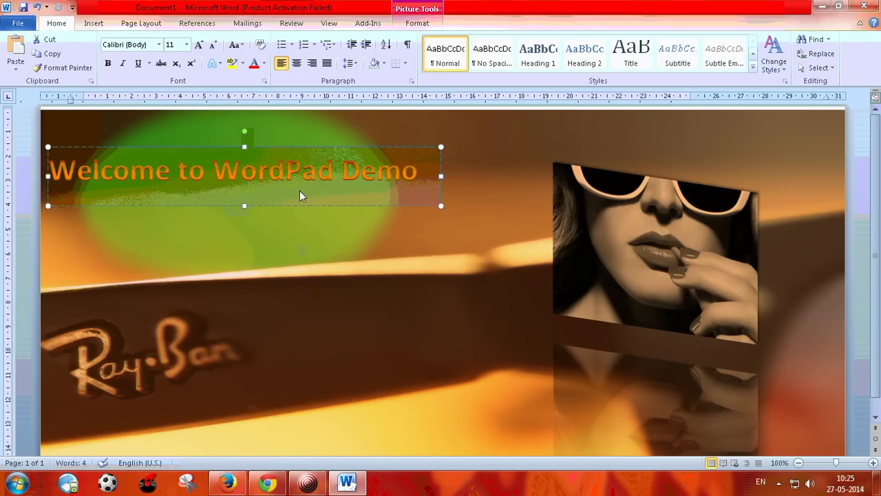
right_click(316, 206)
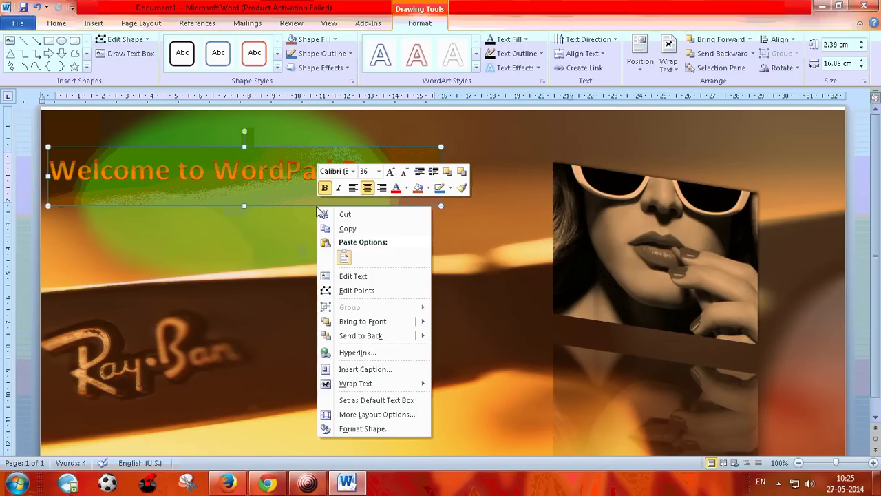
click(369, 429)
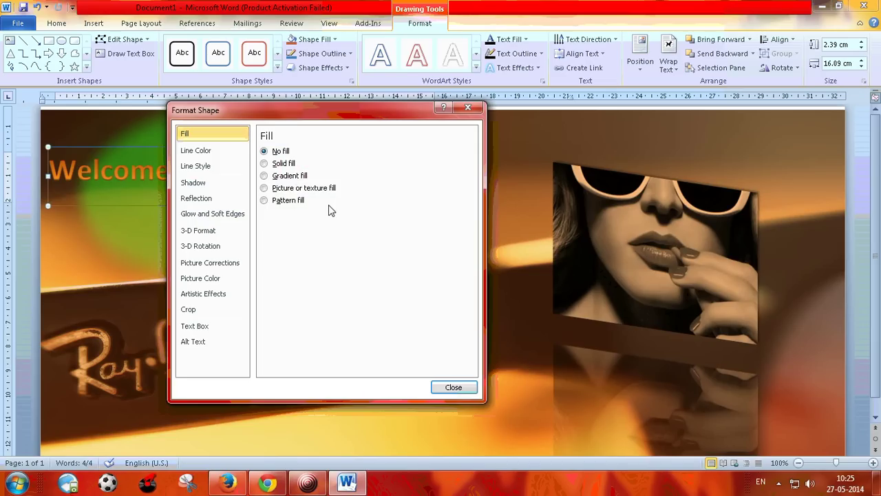
click(203, 151)
click(230, 134)
click(227, 154)
click(226, 167)
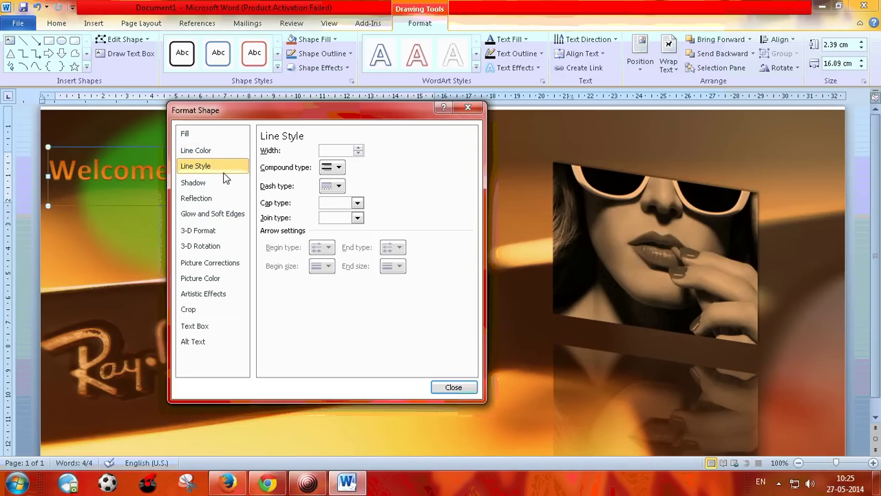
Apply the top-right diagonal inner shadow preset and the largest green glow preset to the WordArt title's shape.
click(226, 183)
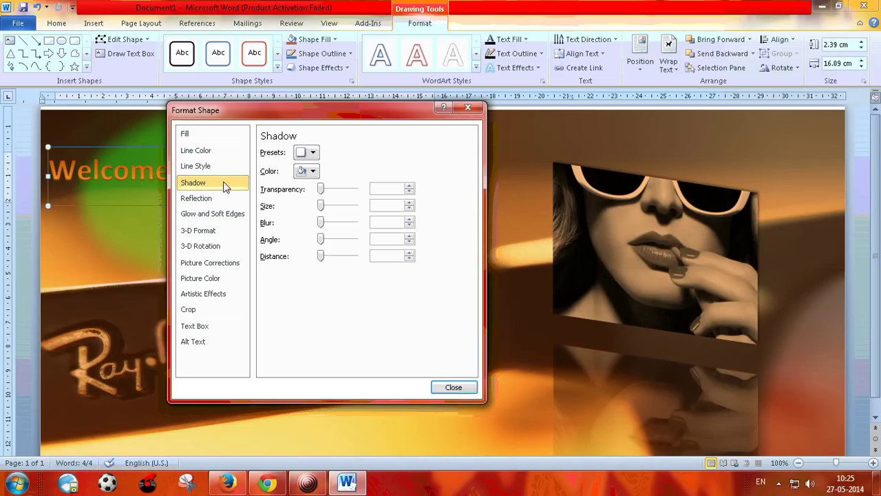
click(310, 155)
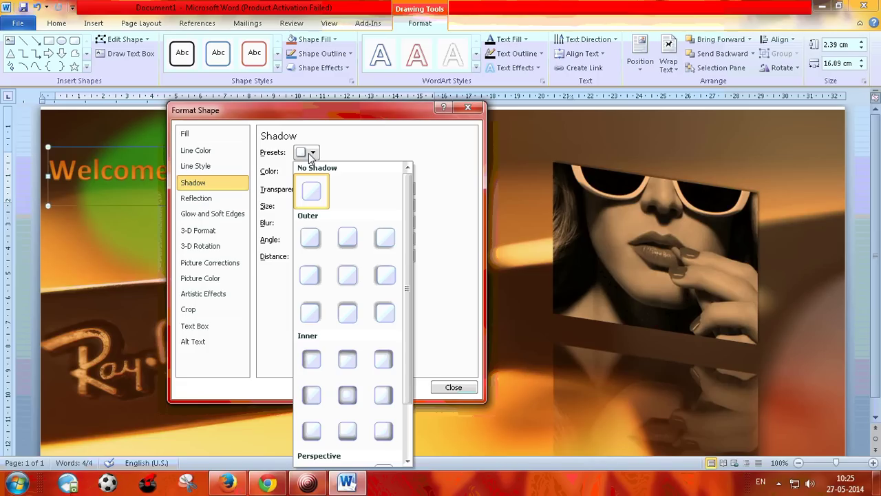
click(383, 359)
click(221, 198)
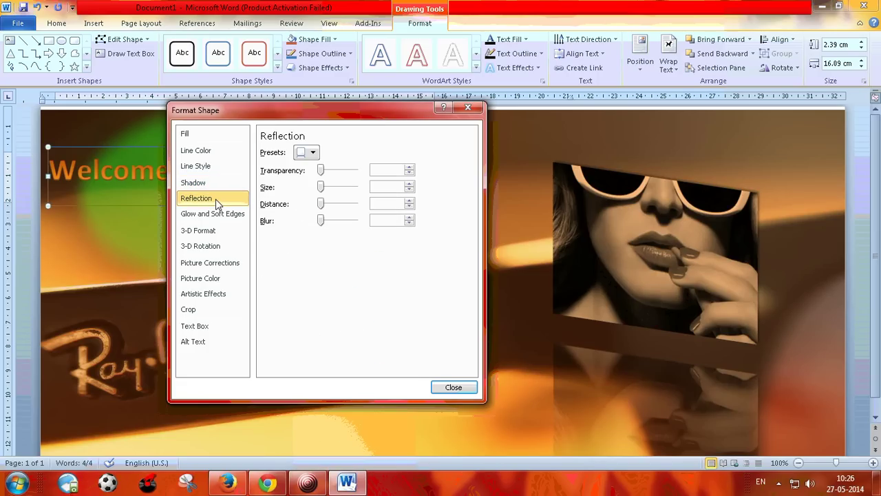
click(219, 216)
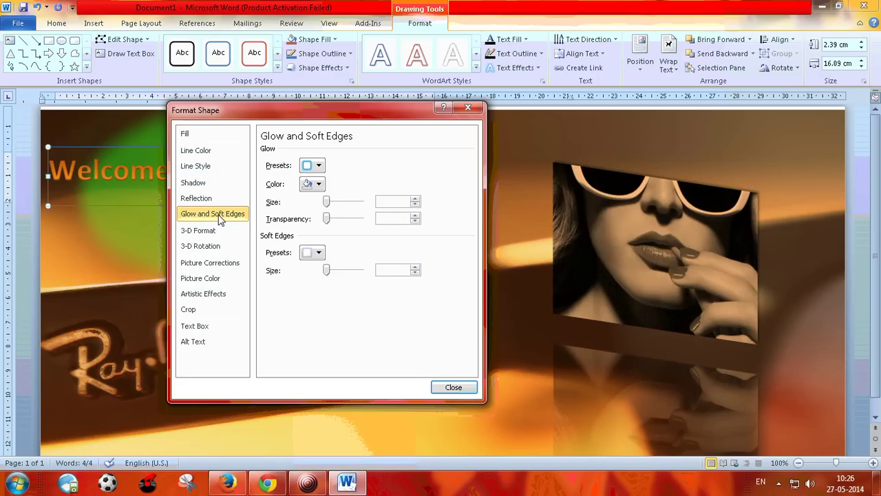
click(319, 167)
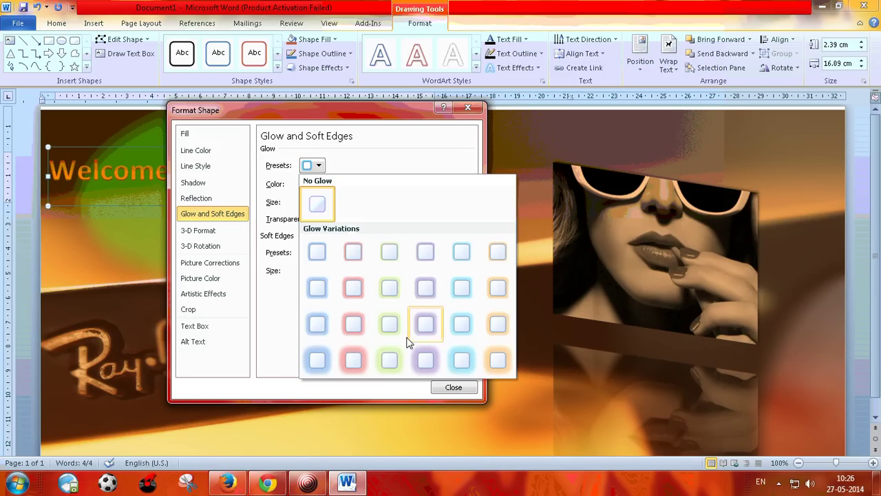
click(390, 360)
Set the WordArt shape's 3-D surface material to the first translucent option, and finish formatting the shape.
click(200, 248)
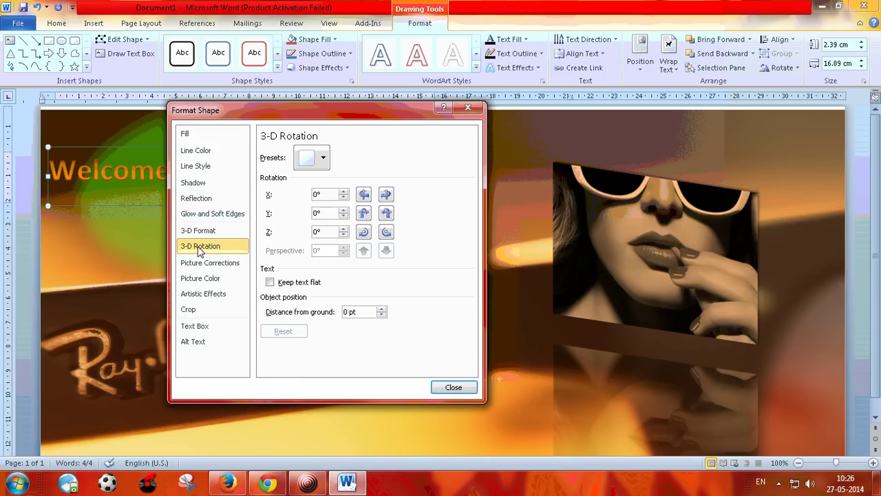
click(200, 231)
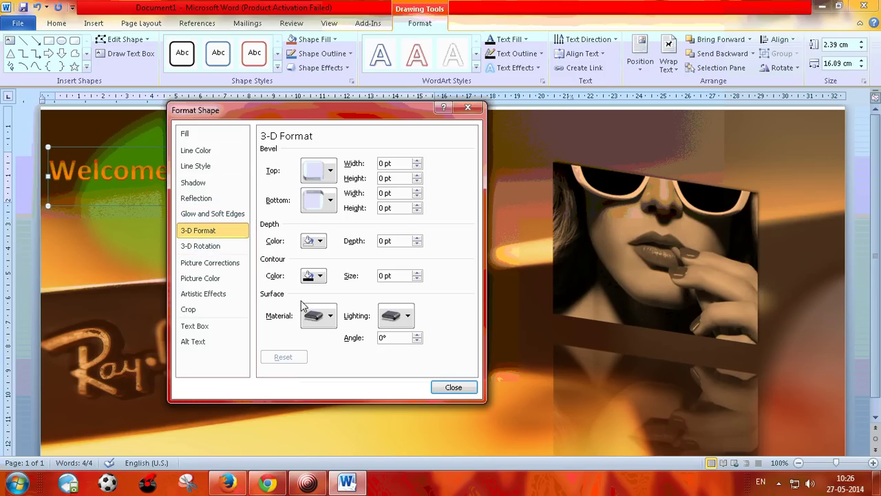
click(318, 316)
click(319, 284)
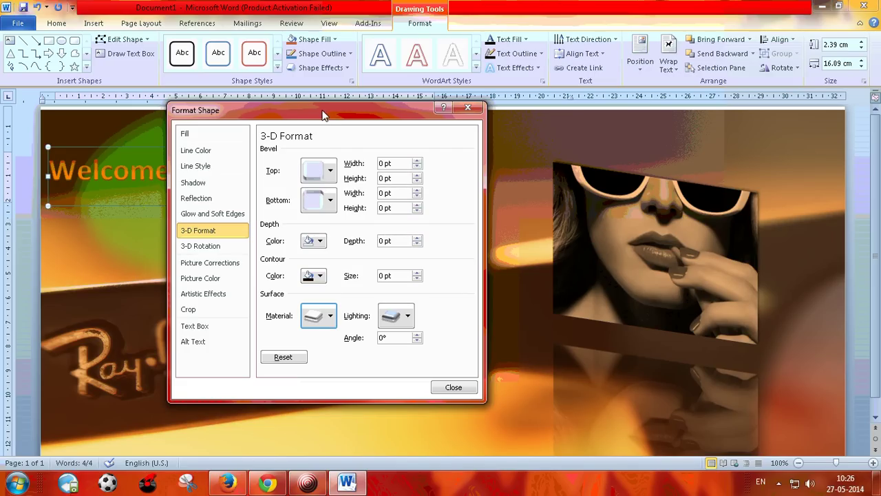
drag(323, 115, 589, 135)
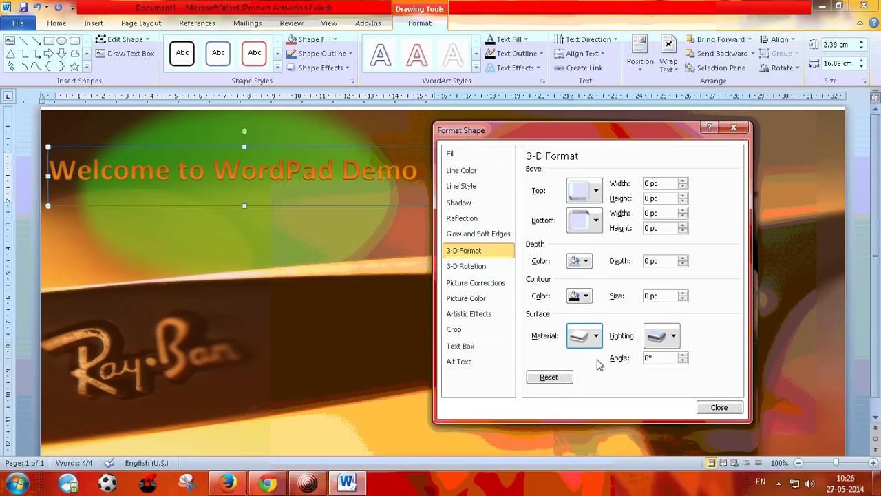
click(586, 336)
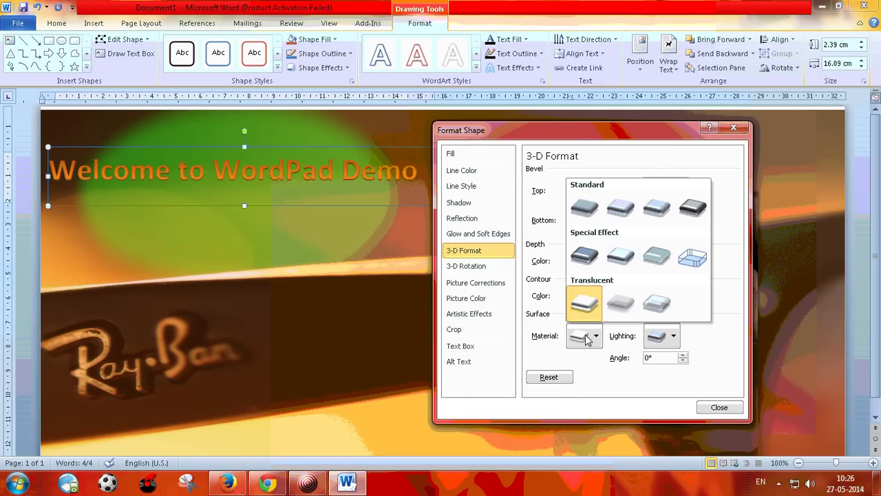
click(586, 337)
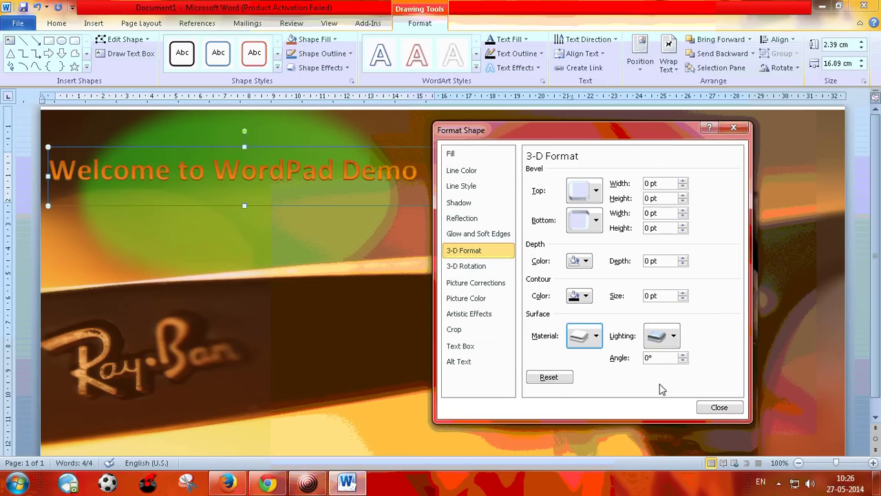
click(719, 408)
click(277, 302)
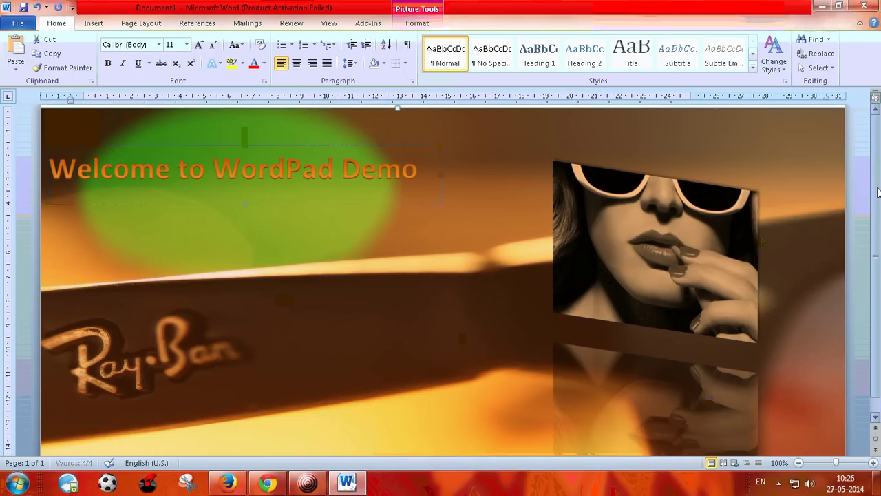
Start saving a copy of the banner document to the Desktop in PDF format.
scroll(878, 193, down, 1)
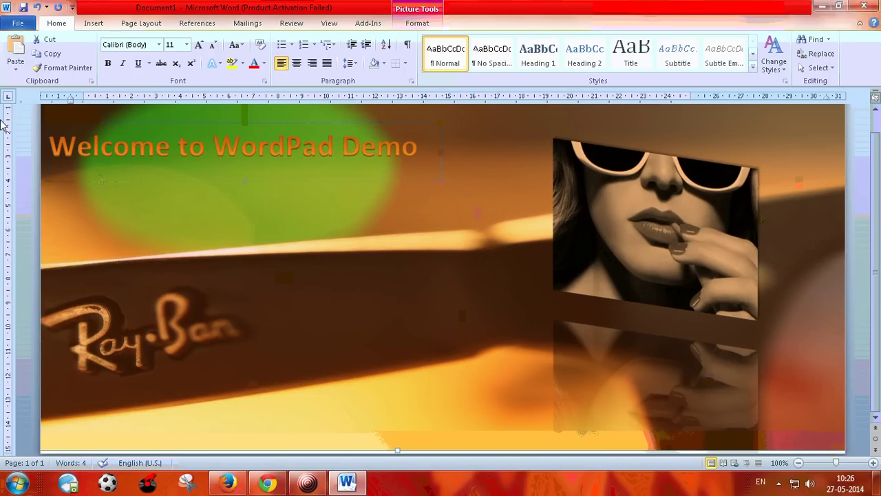
click(19, 25)
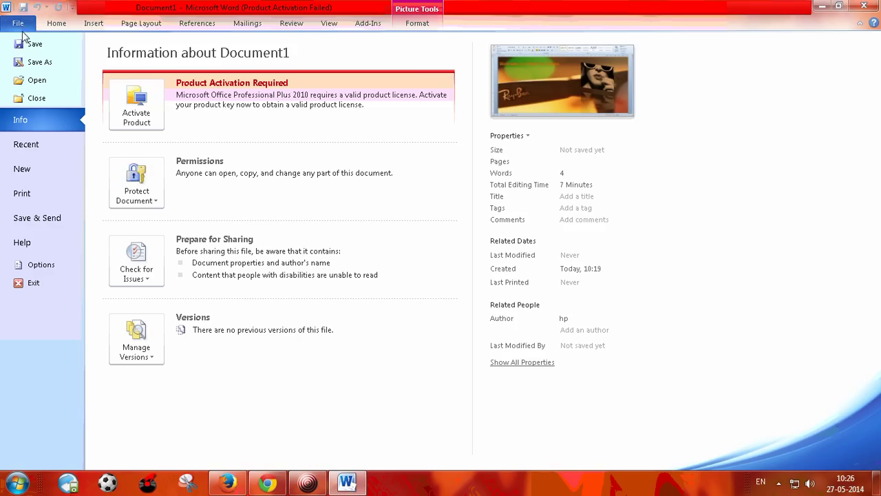
click(61, 64)
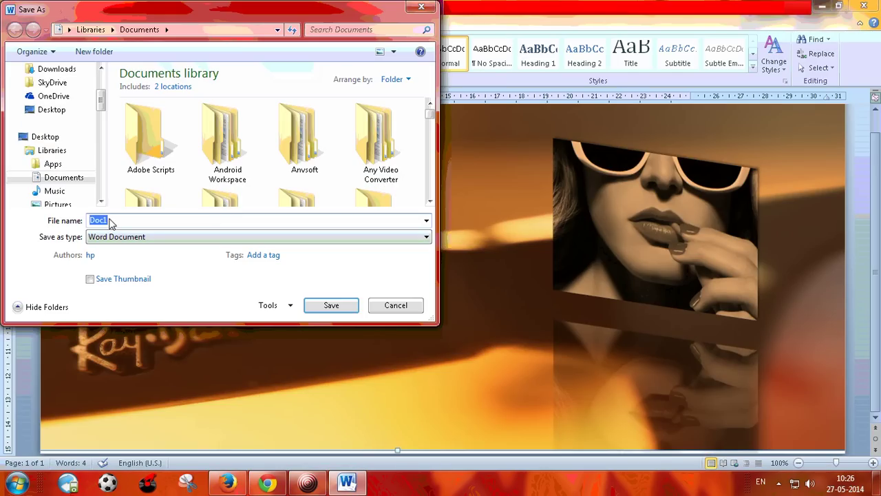
click(47, 137)
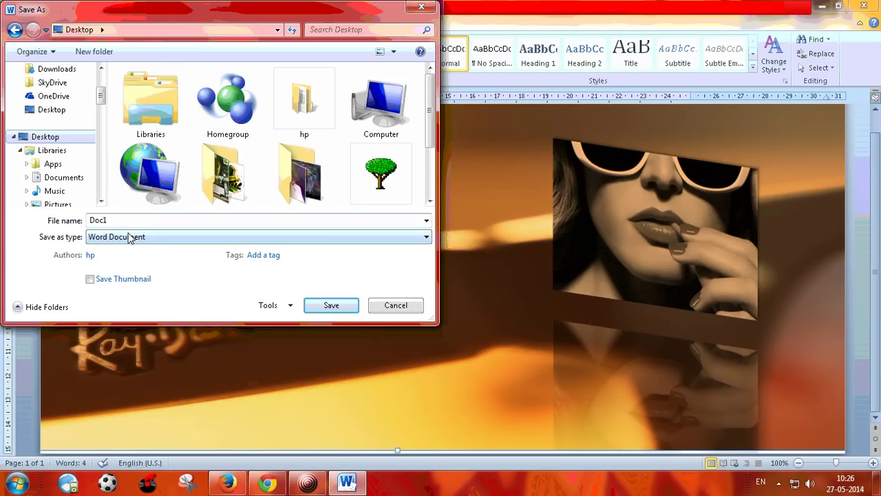
click(121, 237)
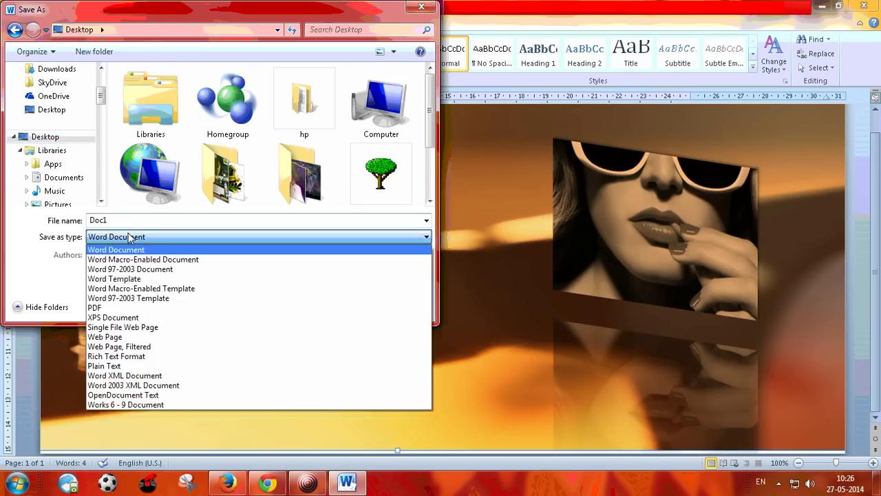
click(126, 307)
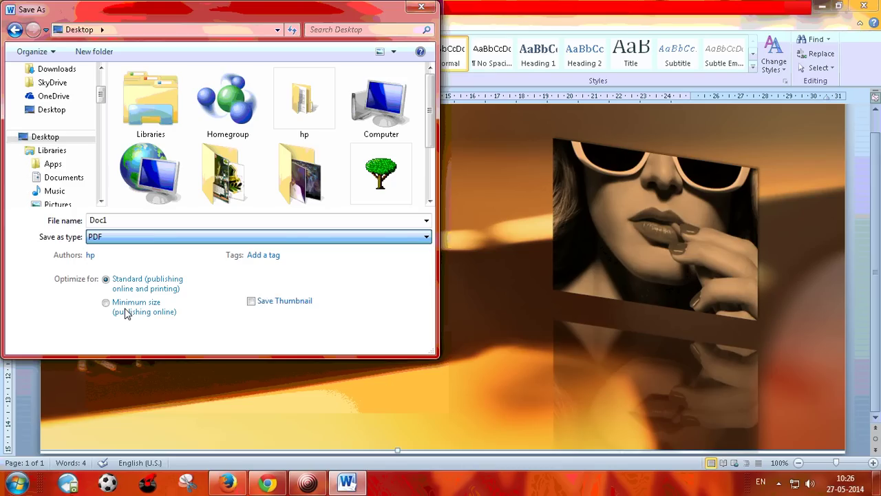
Try to save the PDF under the name "hello", declining to replace the existing file.
double_click(121, 219)
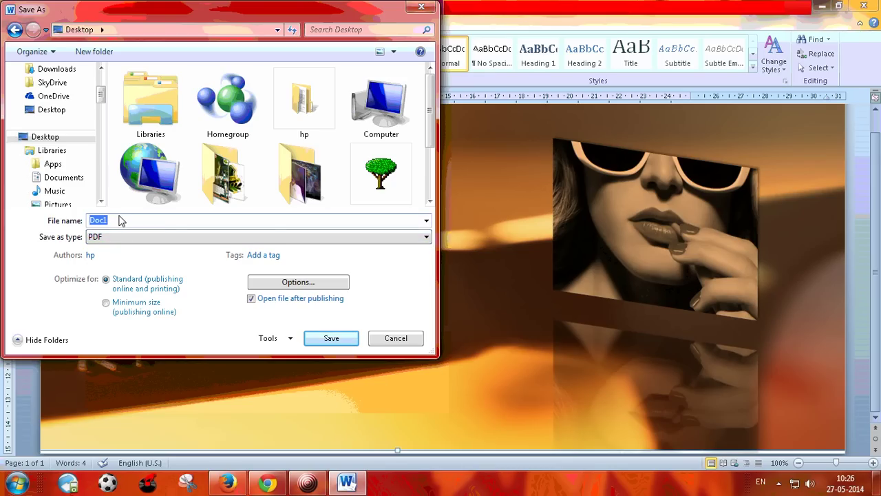
text(hell)
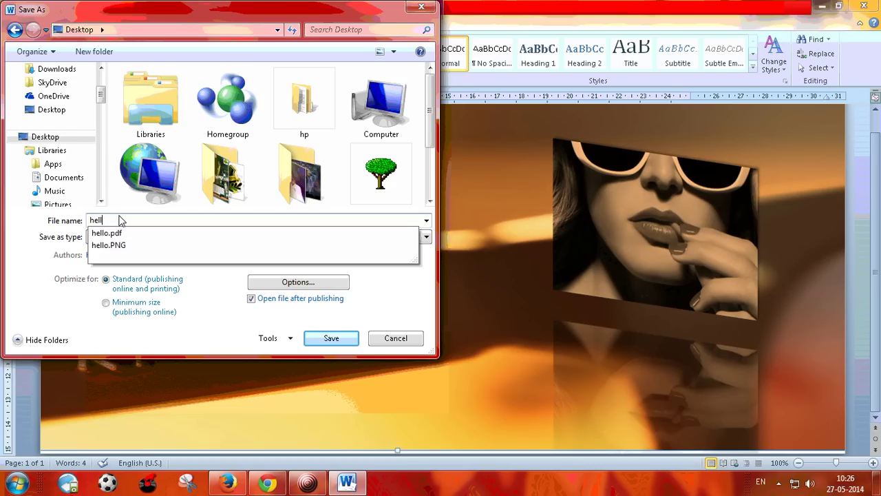
text(o)
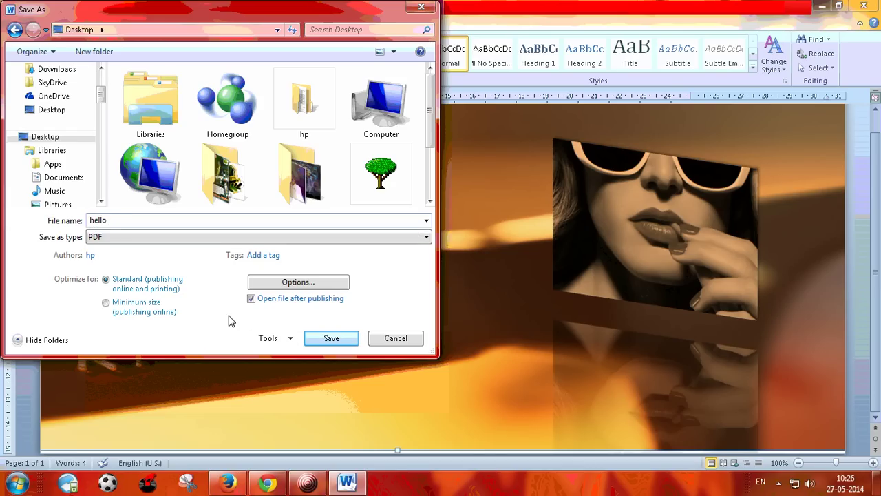
click(345, 340)
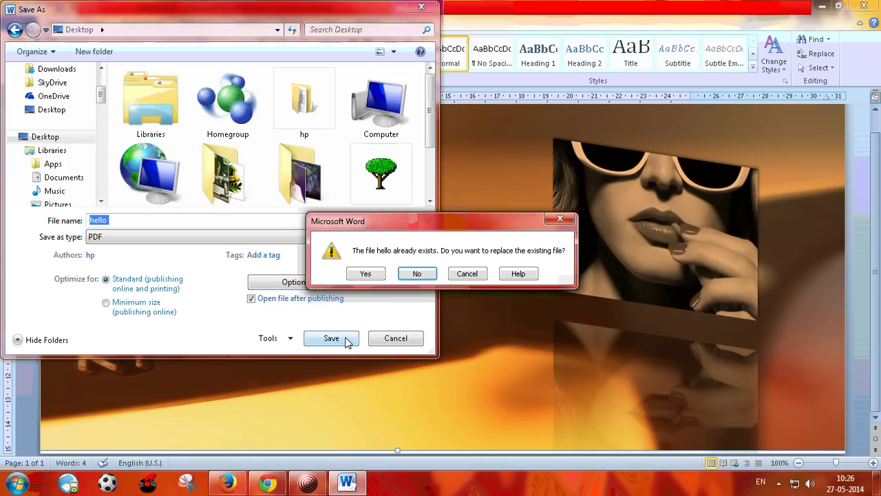
click(418, 274)
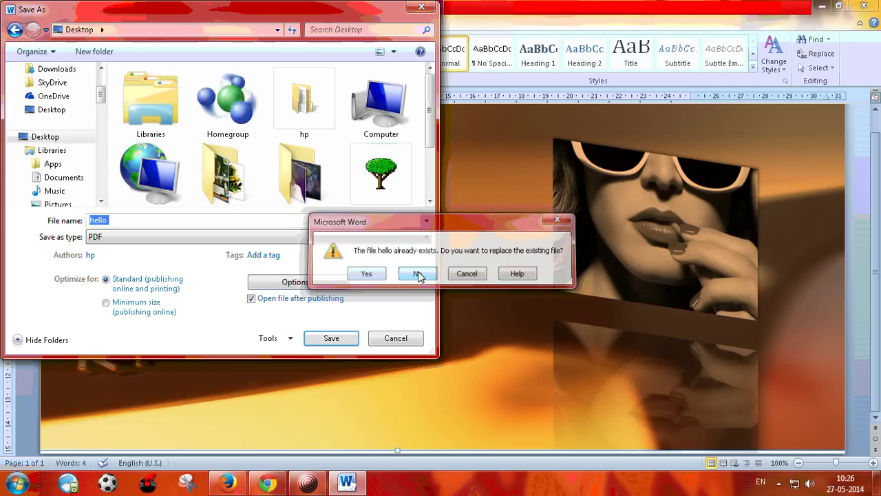
Extend the file name to "hello demo", save the PDF, and dismiss the message that follows.
click(114, 220)
text(demo)
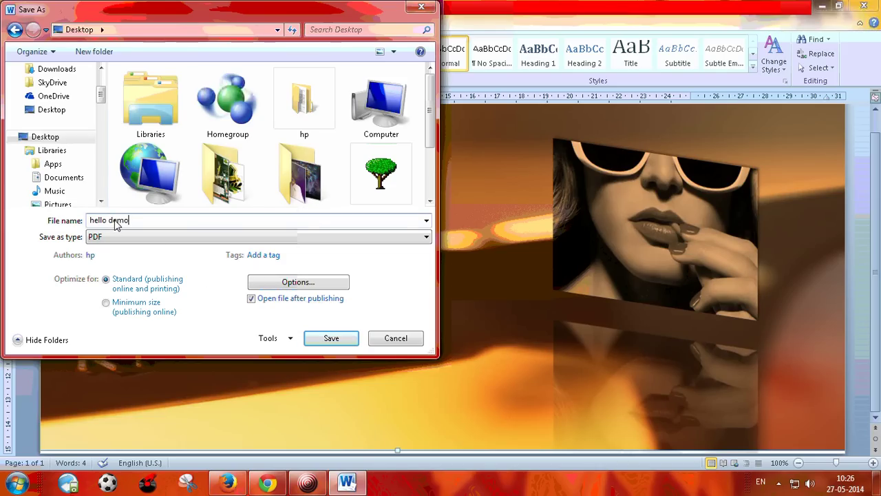
click(322, 338)
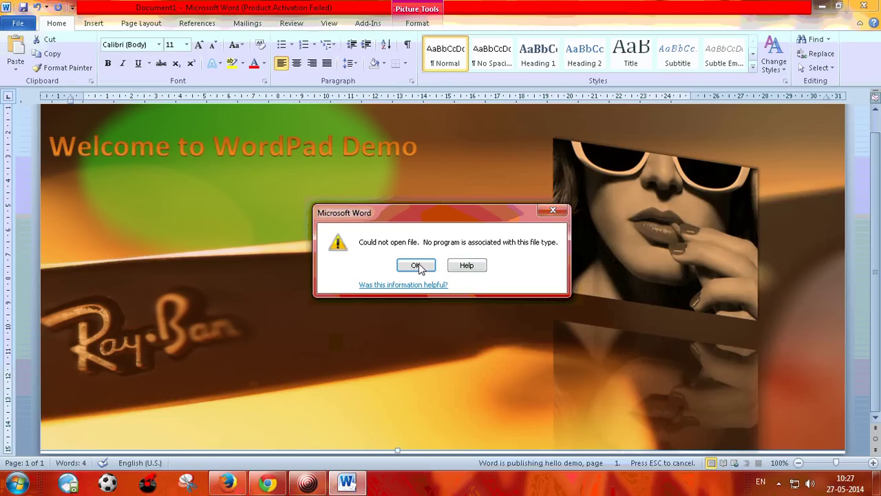
click(416, 265)
Minimize the document window and open the "hello demo" PDF from the desktop in Adobe Reader.
click(822, 6)
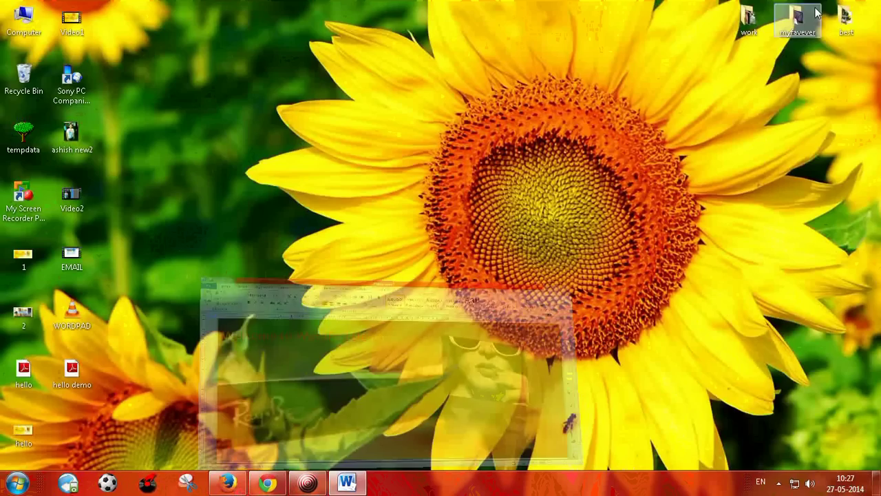
click(74, 383)
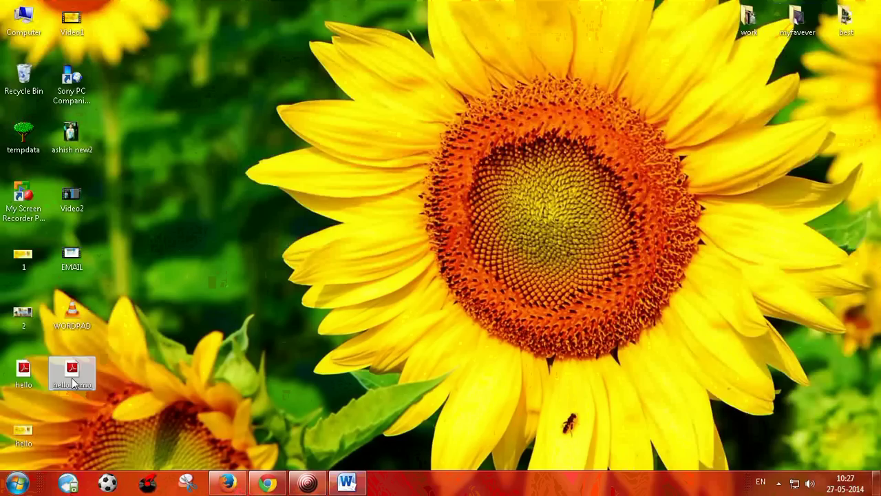
double_click(74, 383)
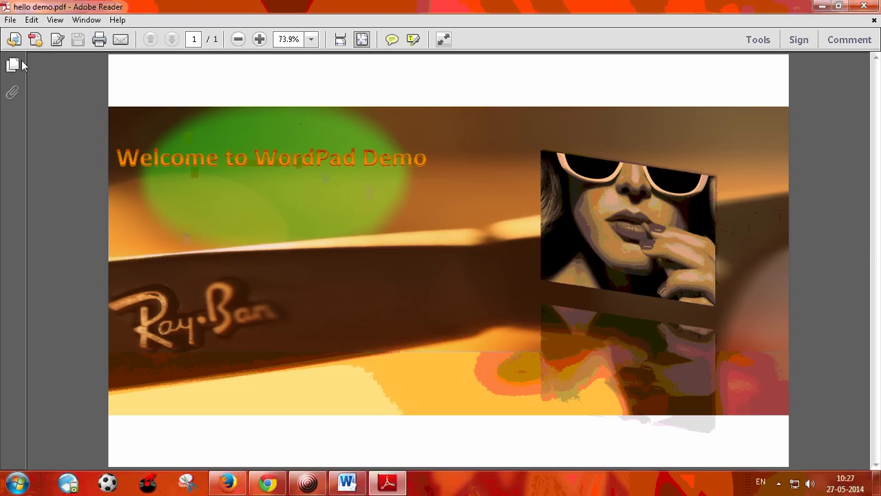
Open the Snipping Tool and capture just the banner area of the PDF page, excluding the white margins.
key(super)
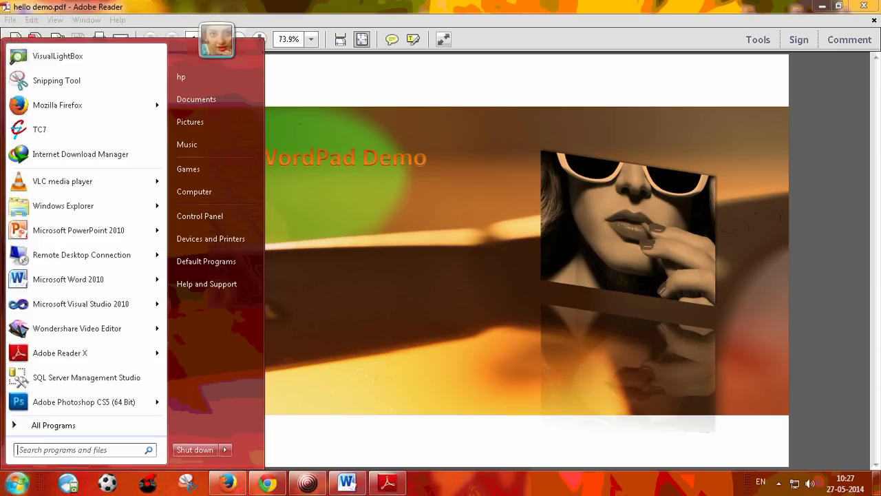
click(72, 82)
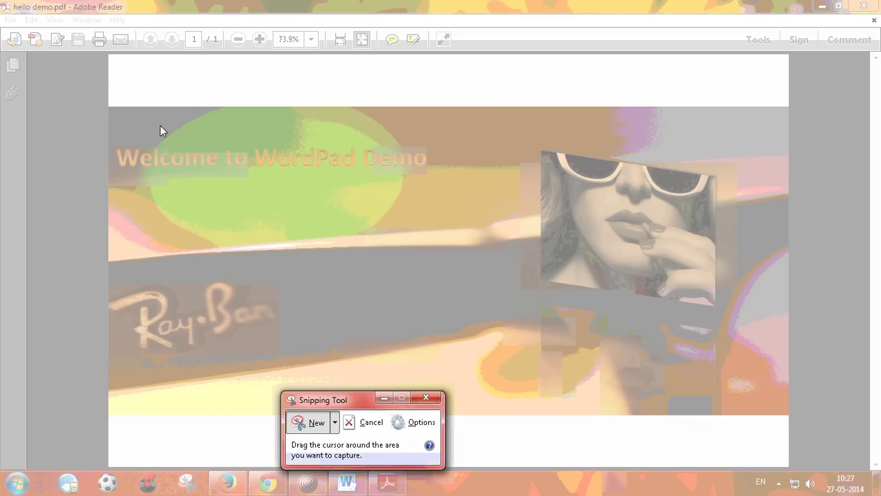
drag(107, 105, 789, 417)
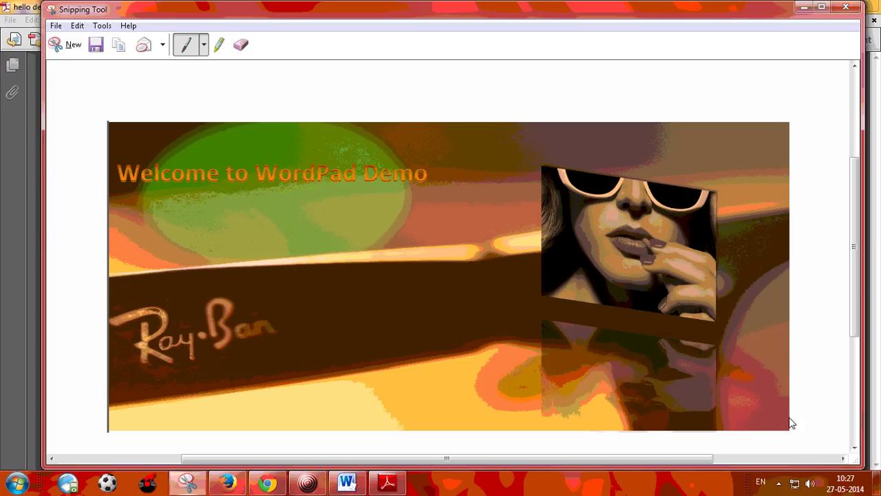
Save the snip to the Desktop as a PNG named "Capture", and close the Snipping Tool and Adobe Reader.
click(55, 25)
click(86, 60)
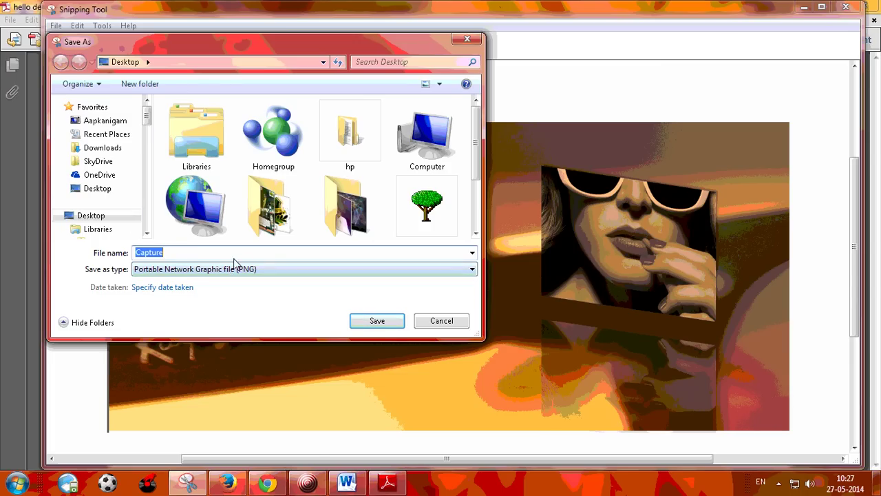
click(394, 325)
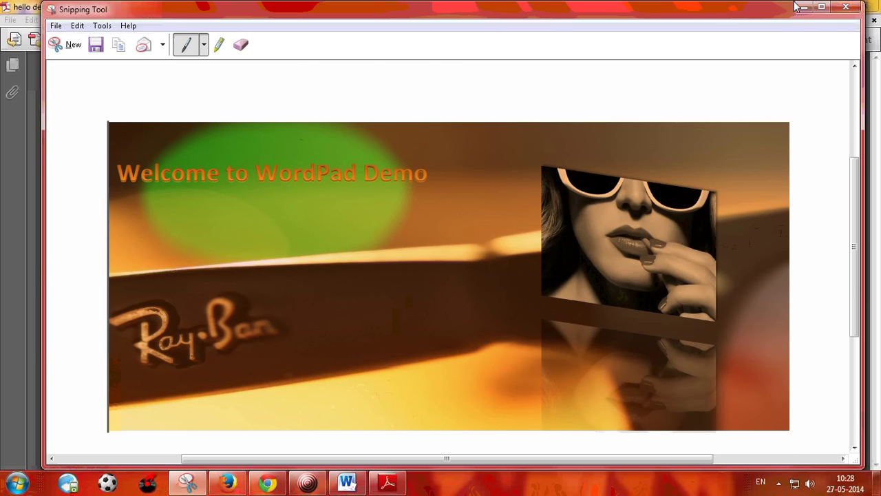
click(846, 7)
click(864, 5)
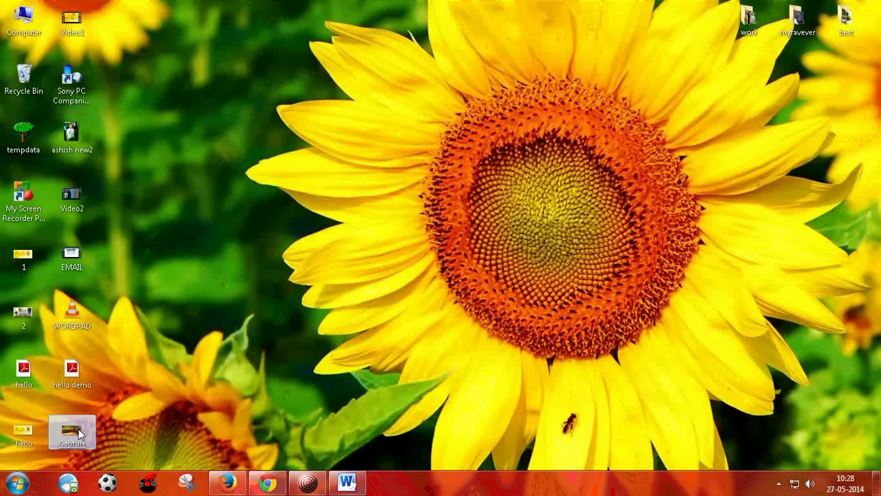
Open the "Capture" image from the desktop in the photo viewer and inspect the banner enlarged and at reduced size.
double_click(72, 432)
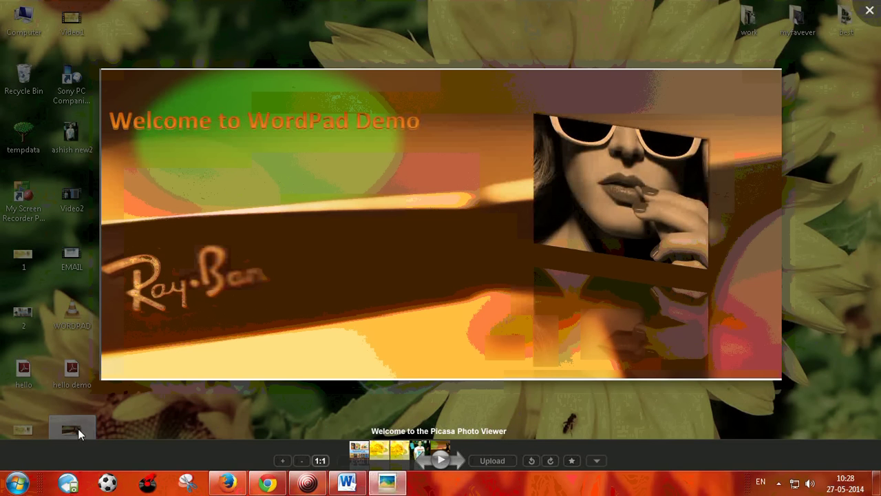
scroll(79, 429, up, 2)
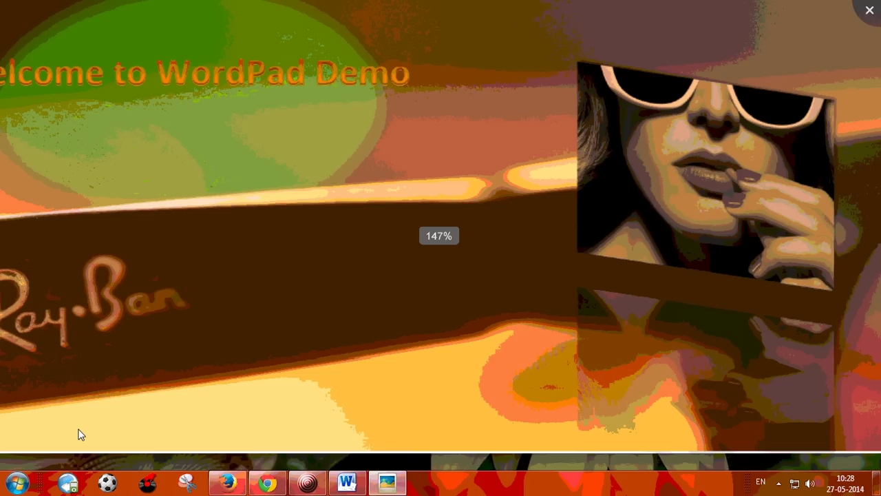
scroll(80, 434, down, 2)
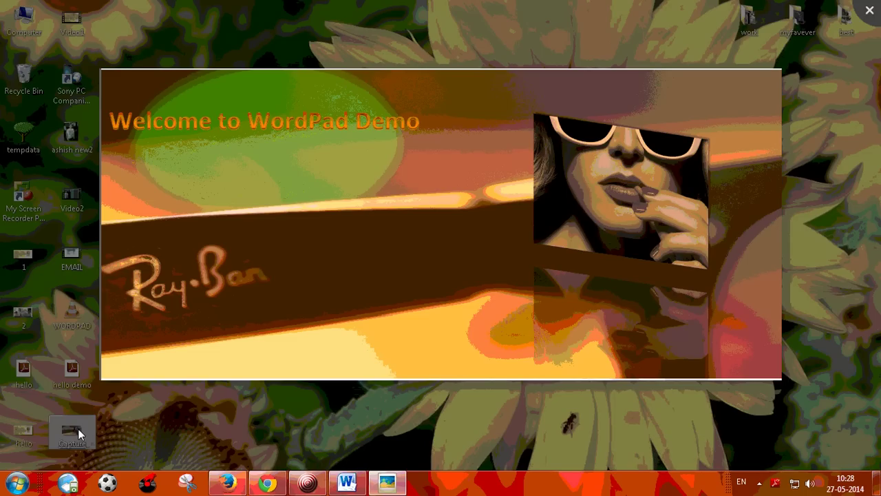
scroll(78, 428, up, 2)
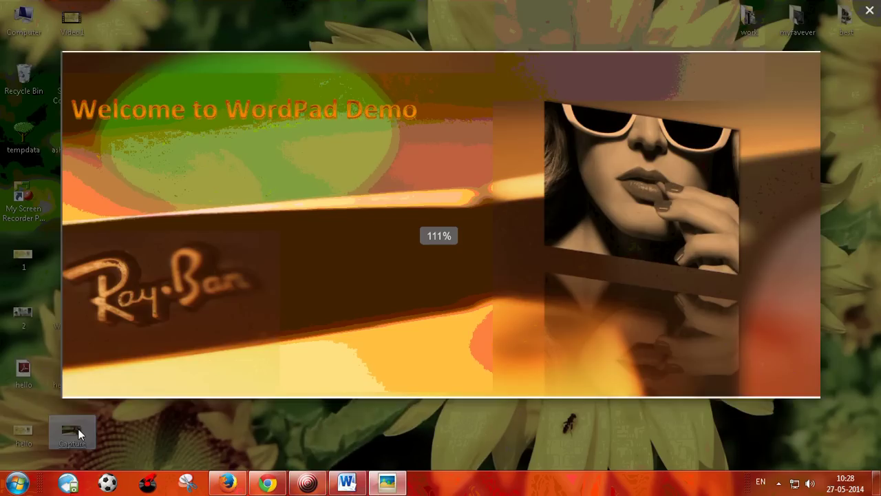
scroll(78, 429, down, 2)
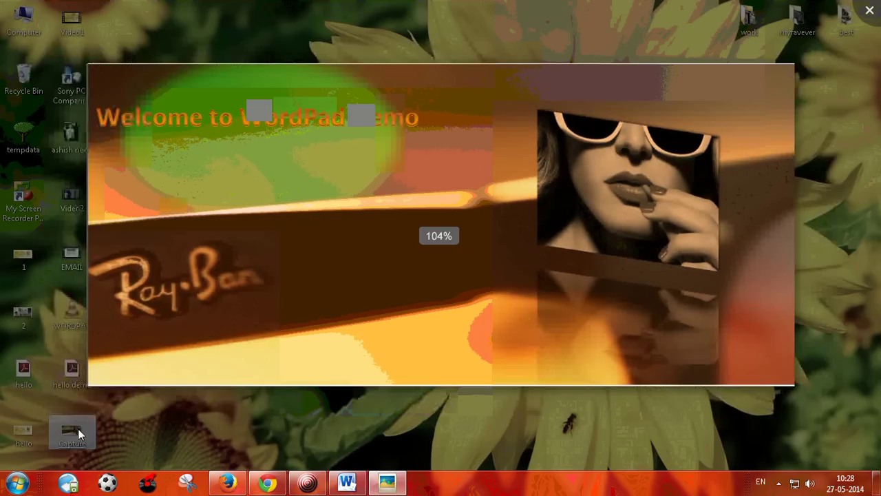